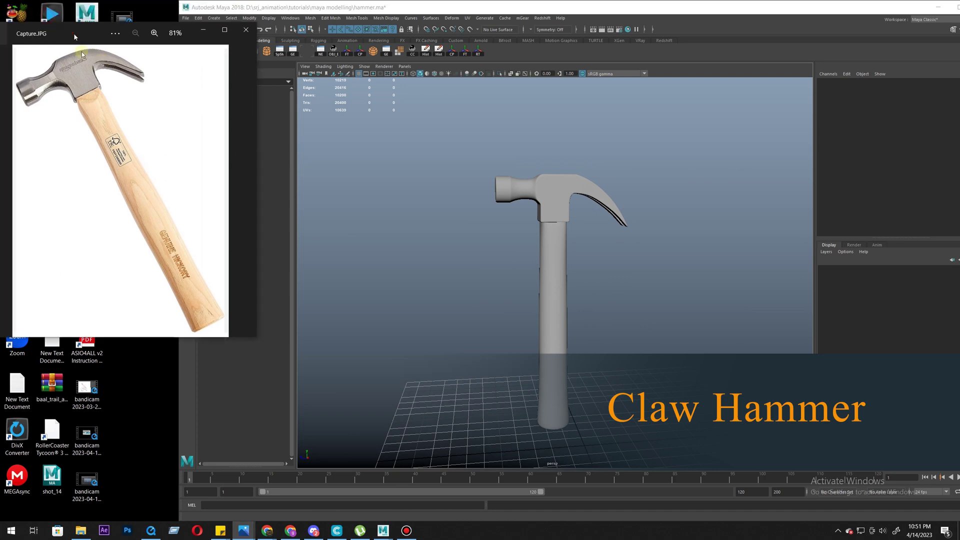
Orbit the finished hammer and turn off its smooth mesh preview with 1
{"action": "left_click_drag", "start_coordinate": [90, 10], "coordinate": [83, 62]}
{"action": "left_click", "coordinate": [437, 235]}
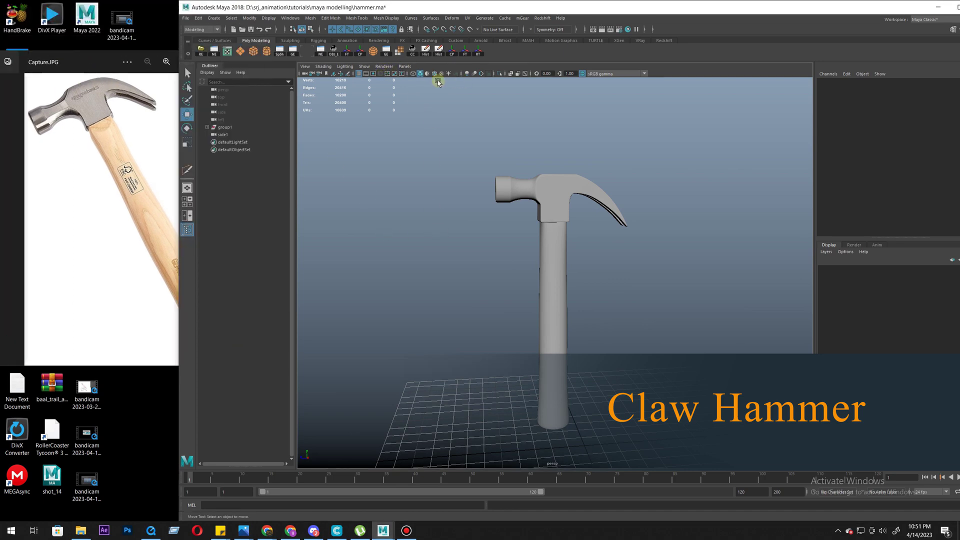
{"action": "scroll", "coordinate": [515, 262], "scroll_direction": "up", "scroll_amount": 6}
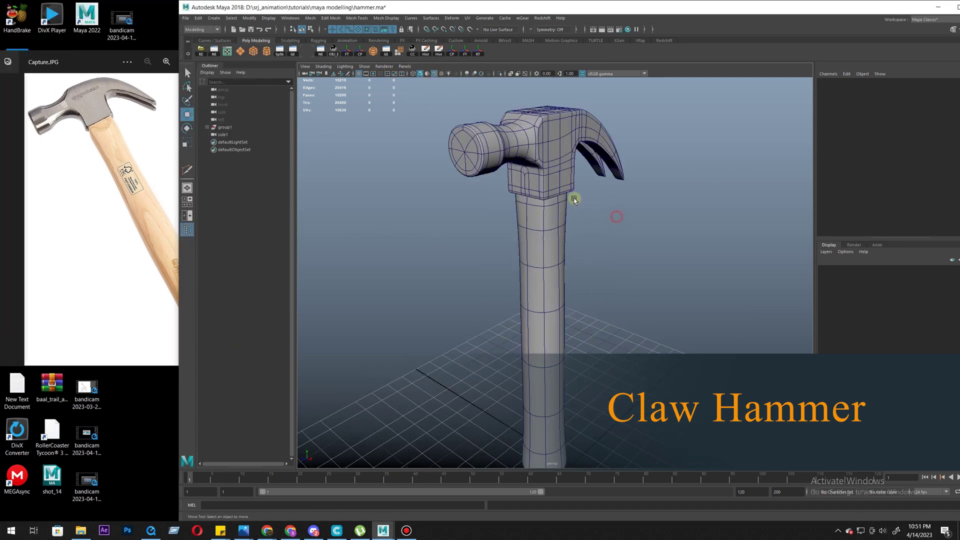
{"action": "mouse_move", "coordinate": [548, 203]}
{"action": "left_mouse_down", "text": "alt"}
{"action": "mouse_move", "coordinate": [673, 265]}
{"action": "mouse_move", "coordinate": [573, 293]}
{"action": "mouse_move", "coordinate": [679, 328]}
{"action": "mouse_move", "coordinate": [643, 322]}
{"action": "mouse_move", "coordinate": [670, 338]}
{"action": "mouse_move", "coordinate": [518, 396]}
{"action": "mouse_move", "coordinate": [500, 358]}
{"action": "mouse_move", "coordinate": [517, 328]}
{"action": "mouse_move", "coordinate": [480, 313]}
{"action": "mouse_move", "coordinate": [424, 321]}
{"action": "mouse_move", "coordinate": [427, 388]}
{"action": "mouse_move", "coordinate": [356, 402]}
{"action": "mouse_move", "coordinate": [544, 319]}
{"action": "mouse_move", "coordinate": [515, 385]}
{"action": "mouse_move", "coordinate": [499, 317]}
{"action": "mouse_move", "coordinate": [513, 298]}
{"action": "mouse_move", "coordinate": [457, 293]}
{"action": "left_mouse_up", "text": "alt"}
{"action": "left_click", "coordinate": [644, 321]}
{"action": "key", "text": "1"}
{"action": "left_click", "coordinate": [726, 317]}
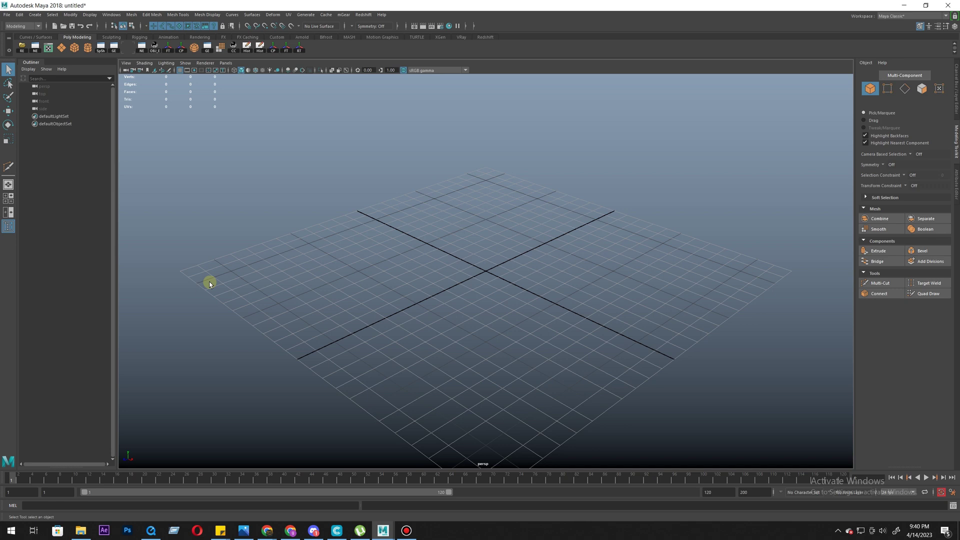
Tear off the Edit Mesh, Mesh Tools and Mesh Display menus as floating windows
{"action": "left_click", "coordinate": [153, 14]}
{"action": "left_click", "coordinate": [179, 14]}
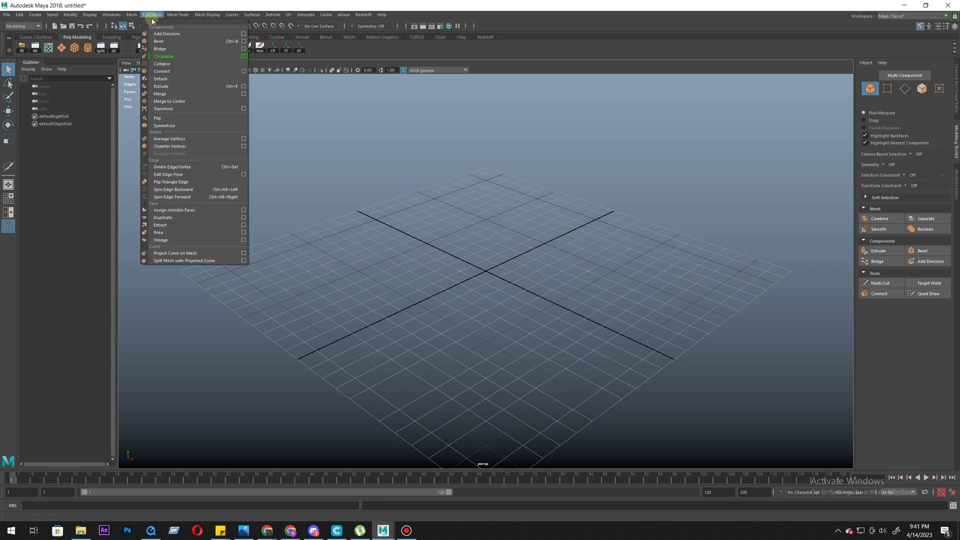
{"action": "left_click", "coordinate": [154, 20]}
{"action": "left_click_drag", "start_coordinate": [173, 23], "coordinate": [42, 53]}
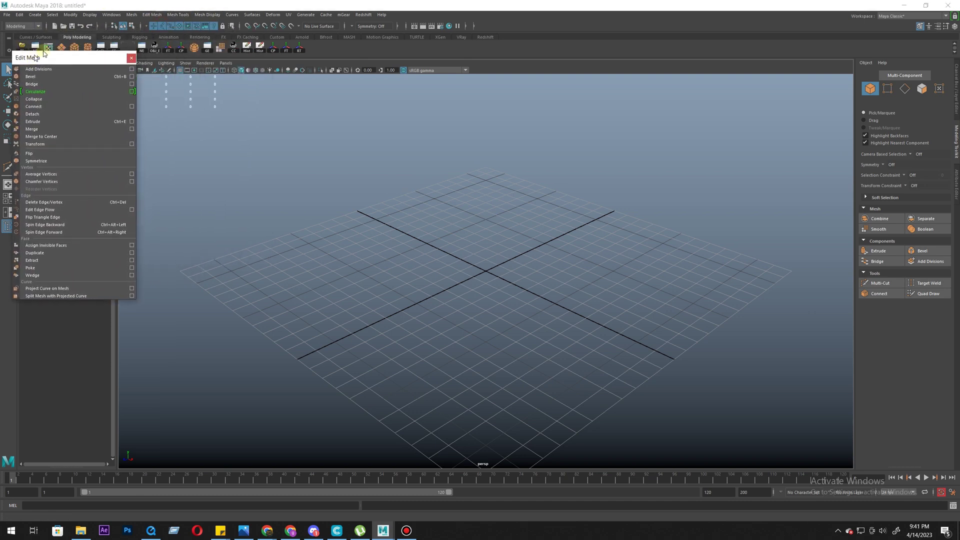
{"action": "left_click", "coordinate": [177, 14]}
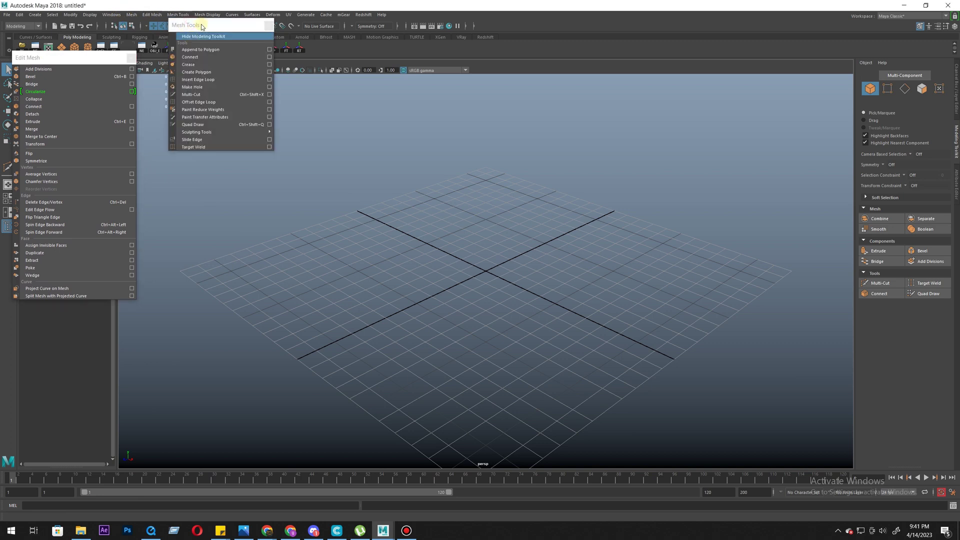
{"action": "left_click", "coordinate": [192, 24]}
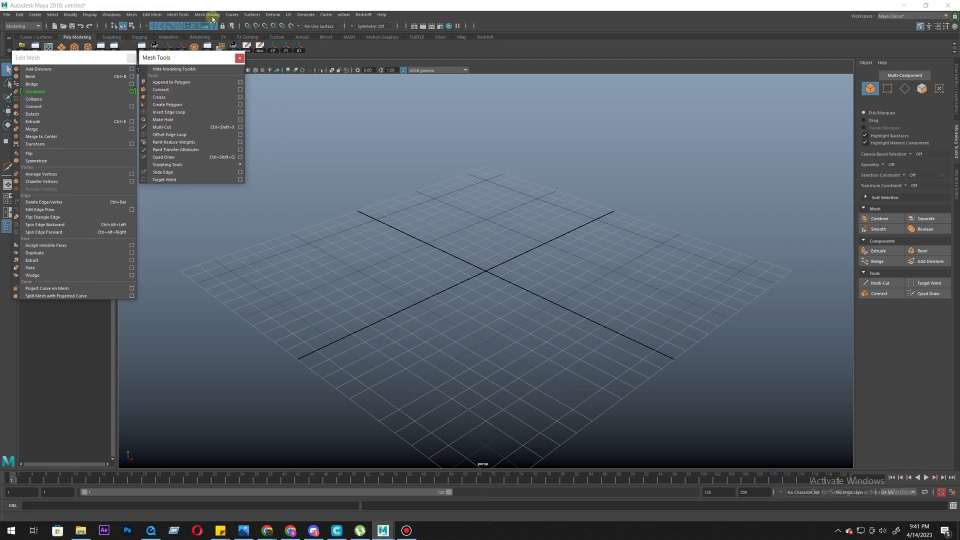
{"action": "left_click", "coordinate": [209, 15]}
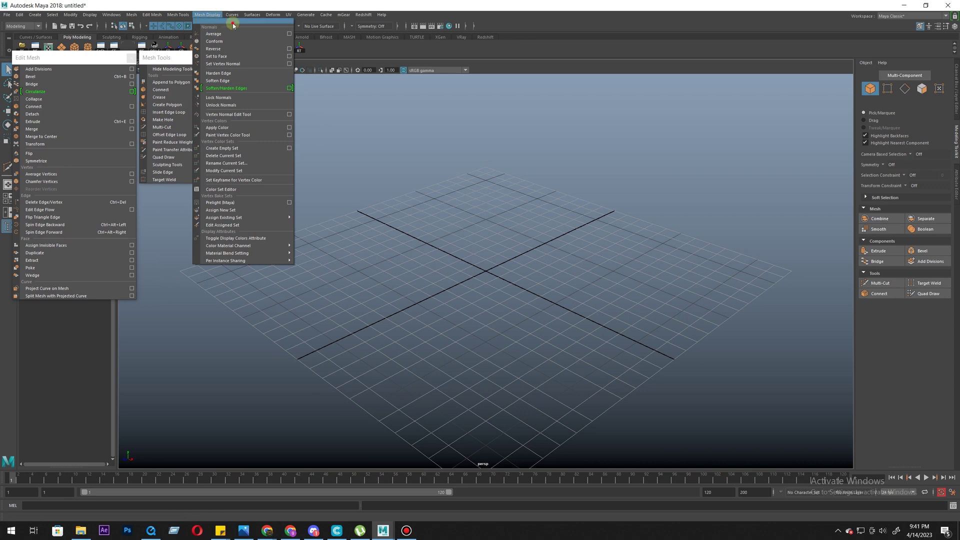
{"action": "left_click", "coordinate": [234, 25]}
{"action": "left_click_drag", "start_coordinate": [241, 25], "coordinate": [290, 58]}
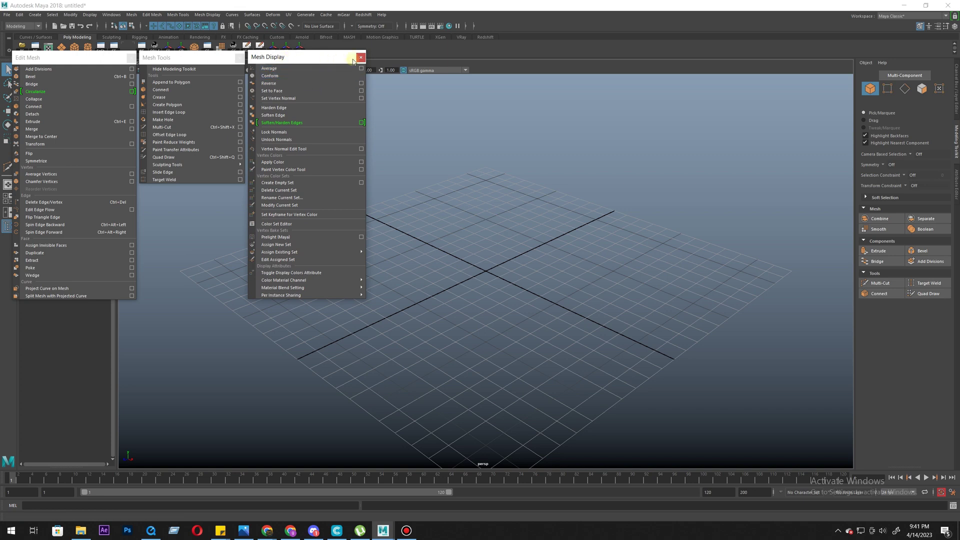
Close the floating menus and create a polygon cube at the origin
{"action": "left_click", "coordinate": [360, 61]}
{"action": "left_click", "coordinate": [241, 58]}
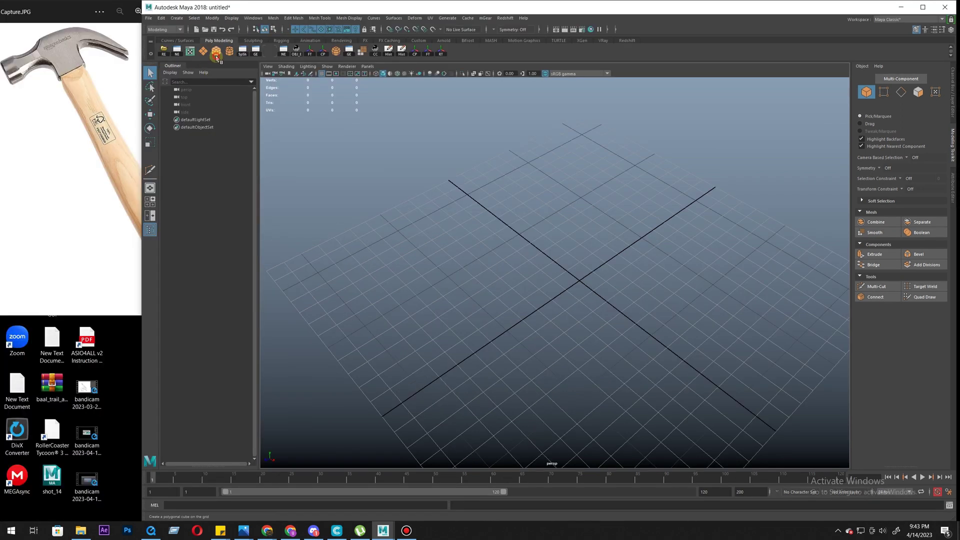
{"action": "left_click", "coordinate": [217, 51]}
{"action": "left_click_drag", "start_coordinate": [553, 333], "coordinate": [568, 334], "text": "alt"}
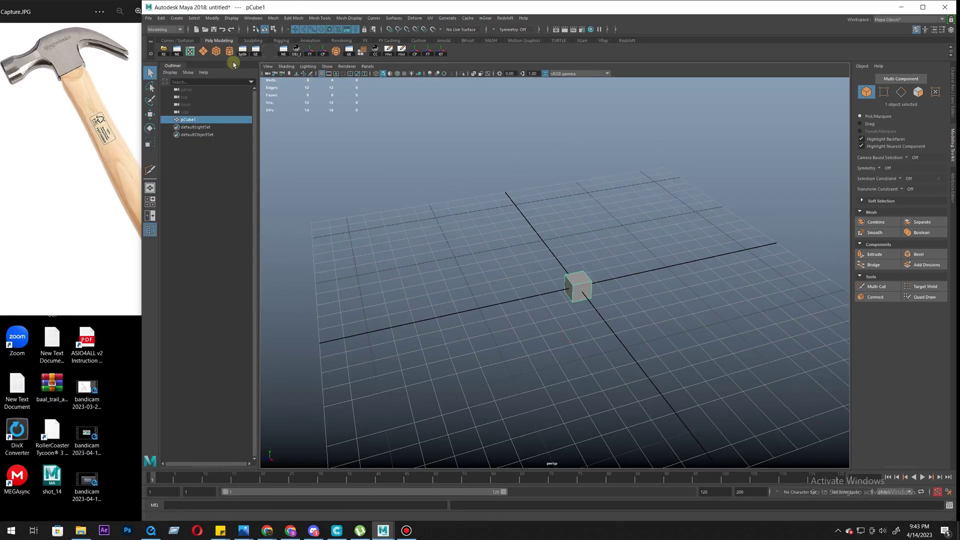
Create a polygon cylinder, rotate it 90° on X, then move and flatten it
{"action": "left_click", "coordinate": [229, 51]}
{"action": "mouse_move", "coordinate": [571, 330]}
{"action": "left_mouse_down", "text": "alt"}
{"action": "mouse_move", "coordinate": [598, 377]}
{"action": "mouse_move", "coordinate": [568, 326]}
{"action": "mouse_move", "coordinate": [568, 290]}
{"action": "left_mouse_up", "text": "alt"}
{"action": "key", "text": "w"}
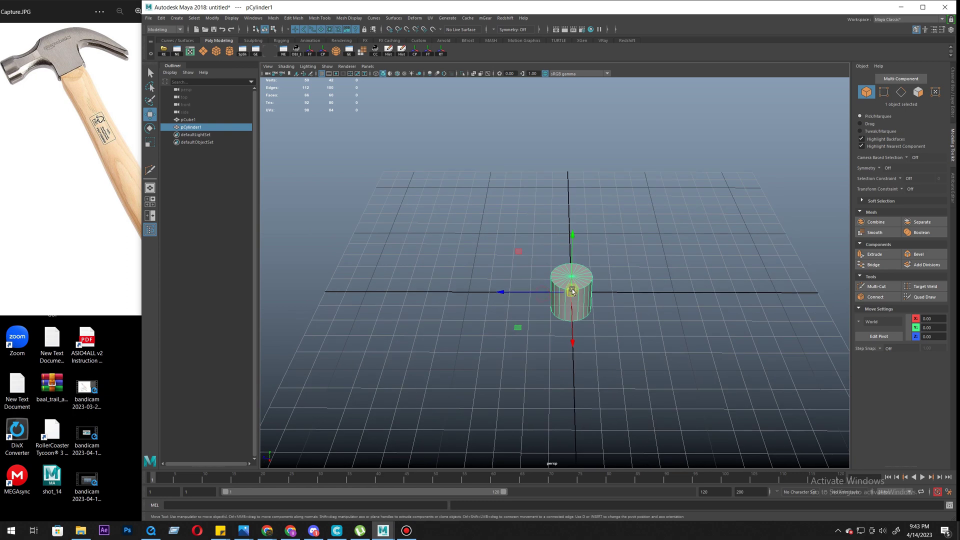
{"action": "key", "text": "e"}
{"action": "left_click_drag", "start_coordinate": [602, 246], "coordinate": [697, 197]}
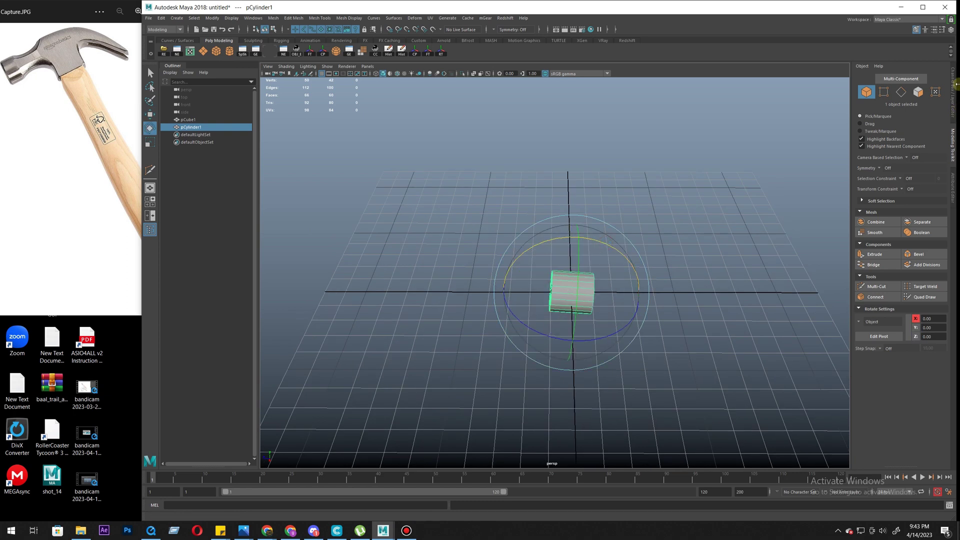
{"action": "left_click", "coordinate": [952, 94]}
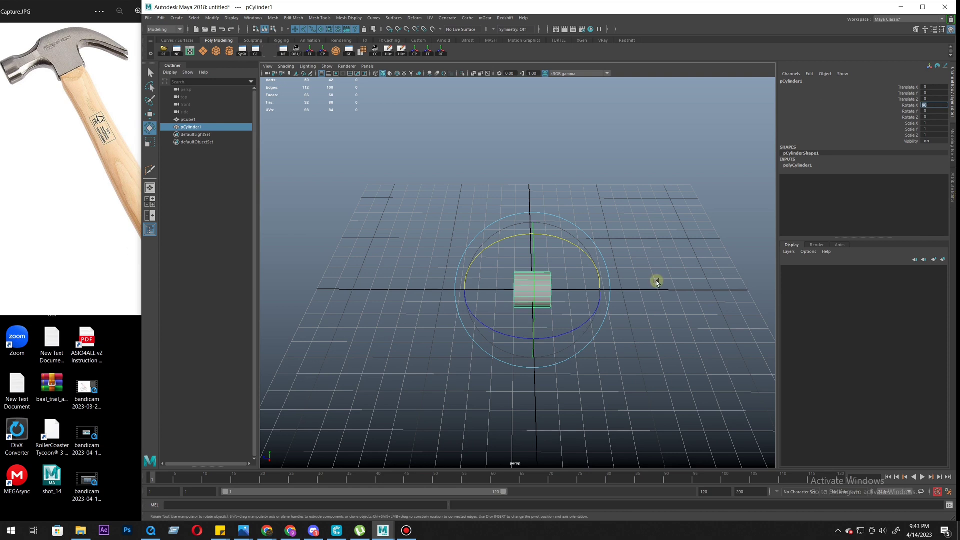
{"action": "left_click_drag", "start_coordinate": [653, 278], "coordinate": [398, 303], "text": "alt"}
{"action": "key", "text": "w"}
{"action": "key", "text": "r"}
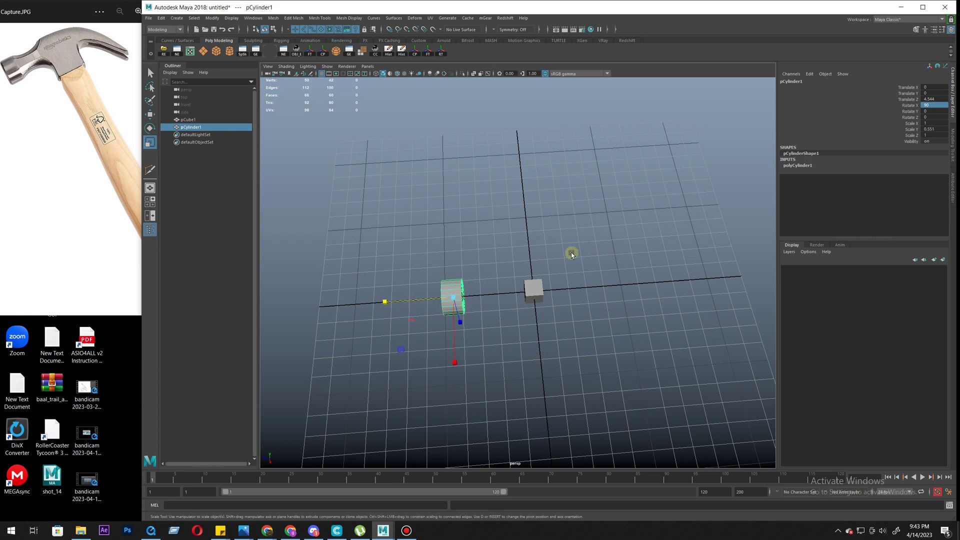
Move the cube along Z and scale it up uniformly, undoing an accidental stretch
{"action": "left_click", "coordinate": [534, 284]}
{"action": "mouse_move", "coordinate": [536, 262]}
{"action": "left_mouse_down", "text": "alt"}
{"action": "mouse_move", "coordinate": [553, 317]}
{"action": "mouse_move", "coordinate": [600, 357]}
{"action": "mouse_move", "coordinate": [515, 332]}
{"action": "mouse_move", "coordinate": [450, 332]}
{"action": "left_mouse_up", "text": "alt"}
{"action": "key", "text": "w"}
{"action": "key", "text": "r"}
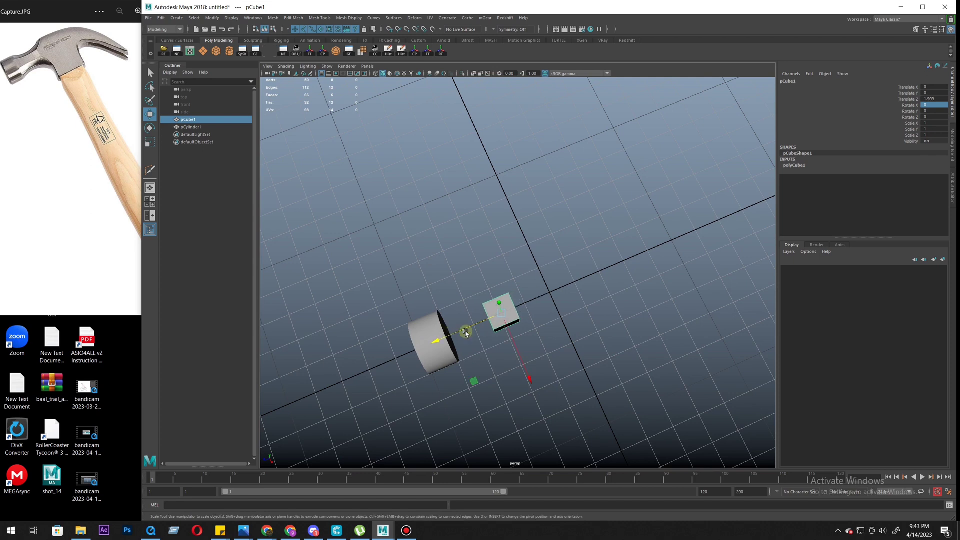
{"action": "left_click_drag", "start_coordinate": [512, 318], "coordinate": [519, 319]}
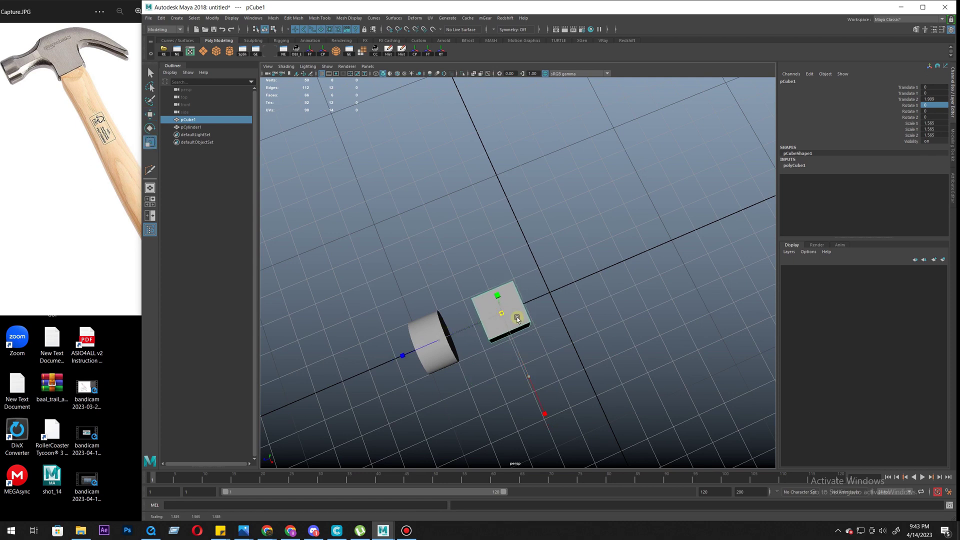
{"action": "middle_click_drag", "start_coordinate": [554, 350], "coordinate": [552, 325], "text": "alt"}
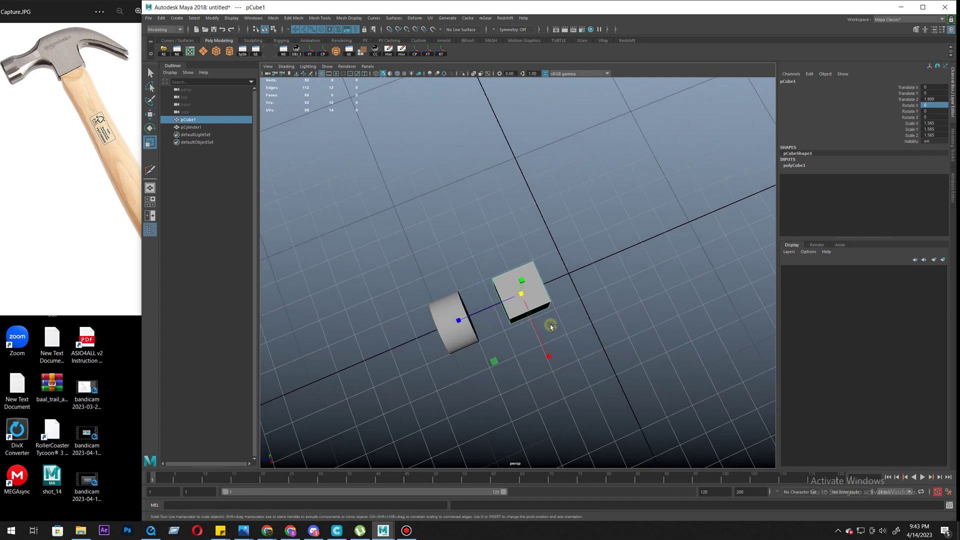
{"action": "mouse_move", "coordinate": [550, 325]}
{"action": "left_mouse_down", "text": "alt"}
{"action": "mouse_move", "coordinate": [561, 364]}
{"action": "mouse_move", "coordinate": [548, 377]}
{"action": "mouse_move", "coordinate": [511, 318]}
{"action": "mouse_move", "coordinate": [553, 321]}
{"action": "mouse_move", "coordinate": [555, 343]}
{"action": "mouse_move", "coordinate": [524, 320]}
{"action": "mouse_move", "coordinate": [526, 352]}
{"action": "left_mouse_up", "text": "alt"}
{"action": "key", "text": "w"}
{"action": "key", "text": "ctrl+z"}
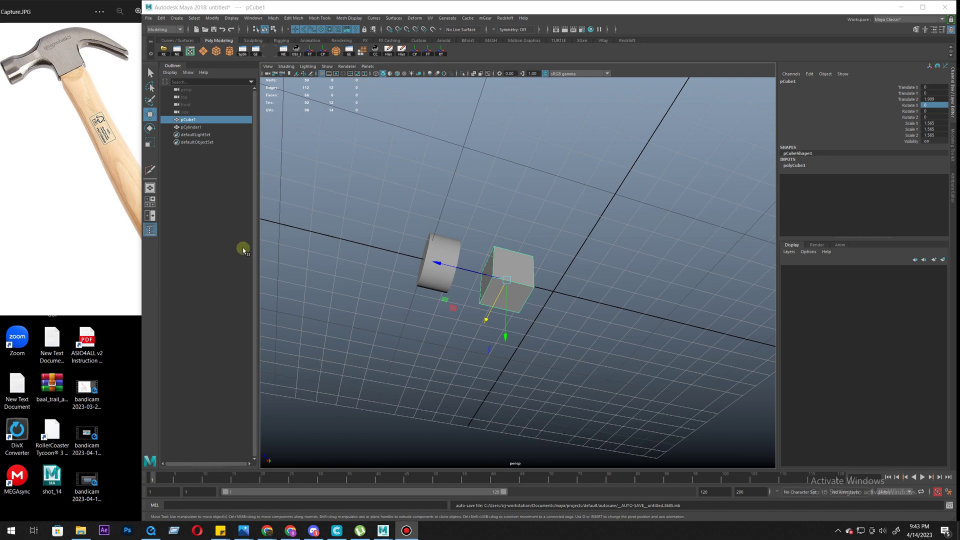
{"action": "mouse_move", "coordinate": [430, 330]}
{"action": "left_mouse_down", "text": "alt"}
{"action": "mouse_move", "coordinate": [457, 347]}
{"action": "mouse_move", "coordinate": [452, 322]}
{"action": "mouse_move", "coordinate": [487, 337]}
{"action": "mouse_move", "coordinate": [483, 310]}
{"action": "left_mouse_up", "text": "alt"}
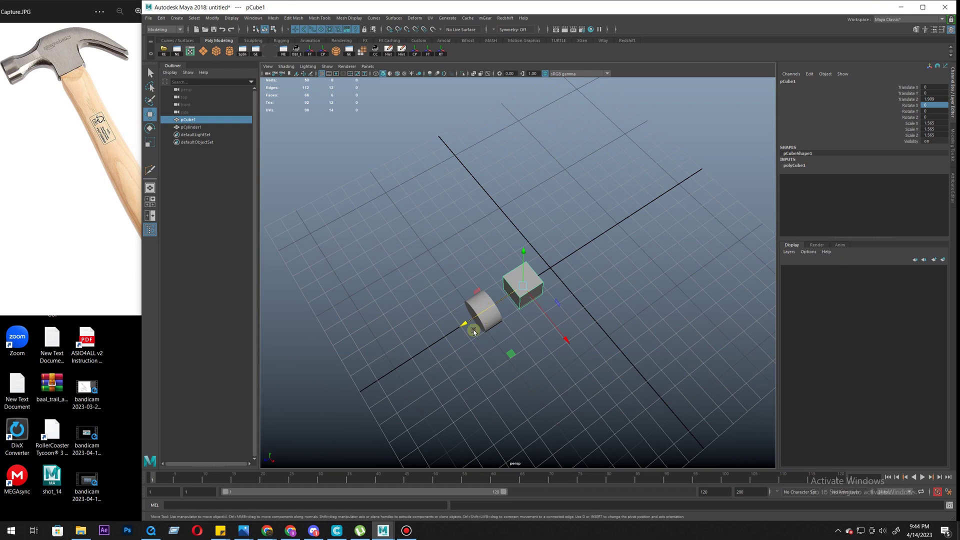
Set pCylinder1's Subdivisions Axis to 8 under polyCylinder1 inputs
{"action": "left_click", "coordinate": [487, 312]}
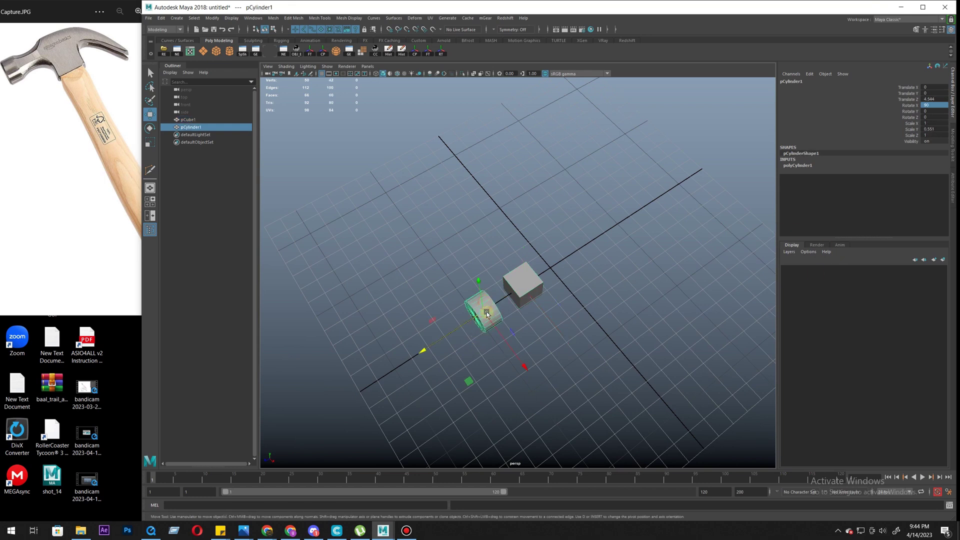
{"action": "left_click", "coordinate": [800, 166]}
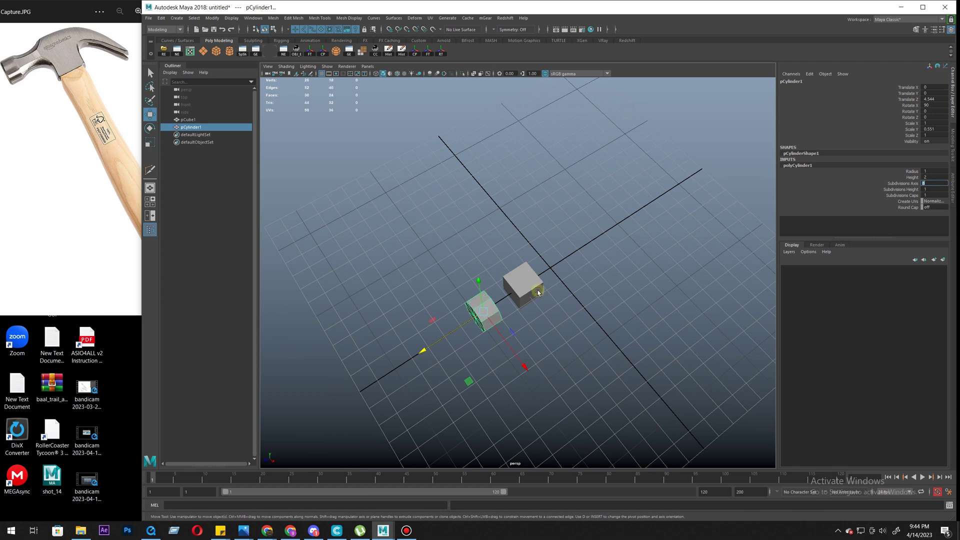
{"action": "left_click_drag", "start_coordinate": [538, 292], "coordinate": [569, 278], "text": "alt"}
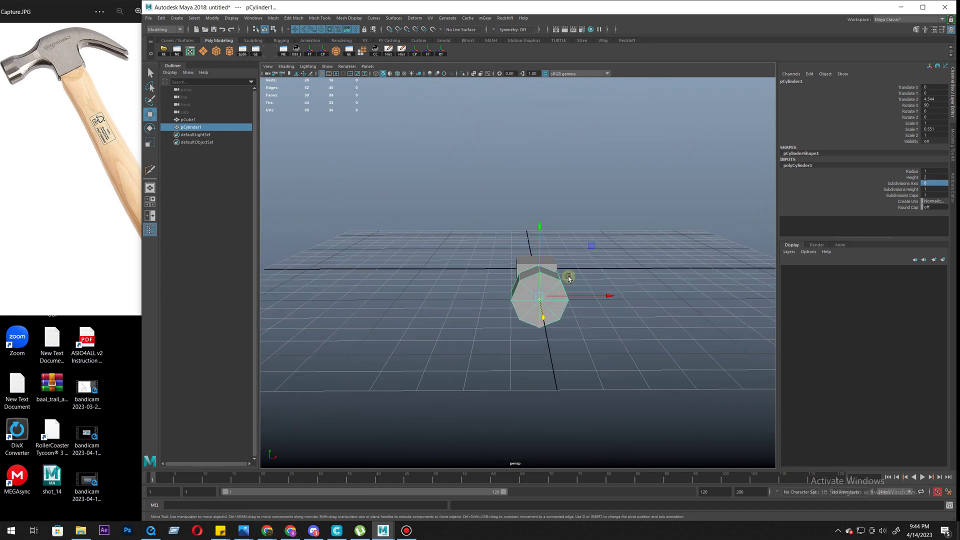
{"action": "left_click_drag", "start_coordinate": [574, 328], "coordinate": [500, 347], "text": "alt"}
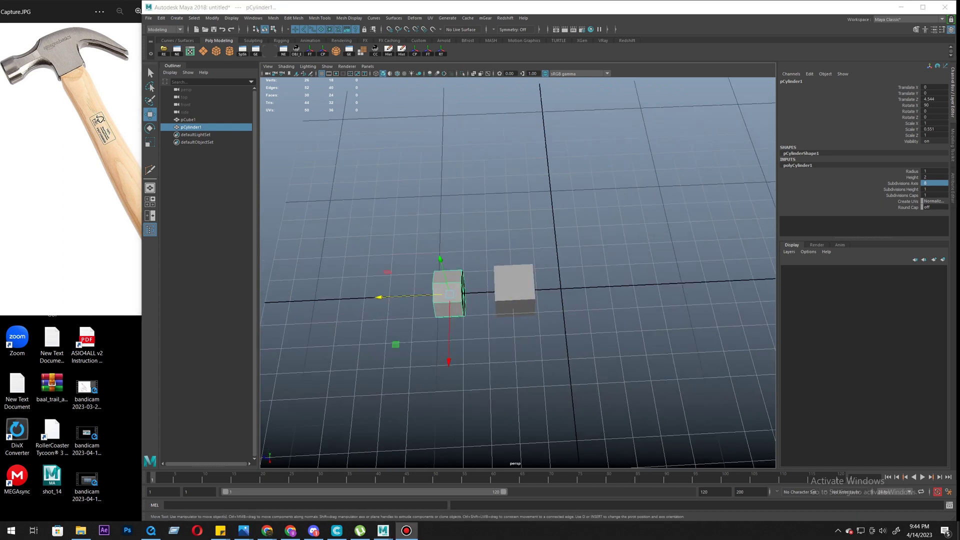
{"action": "mouse_move", "coordinate": [526, 293]}
{"action": "left_mouse_down", "text": "alt"}
{"action": "mouse_move", "coordinate": [501, 291]}
{"action": "mouse_move", "coordinate": [560, 265]}
{"action": "left_mouse_up", "text": "alt"}
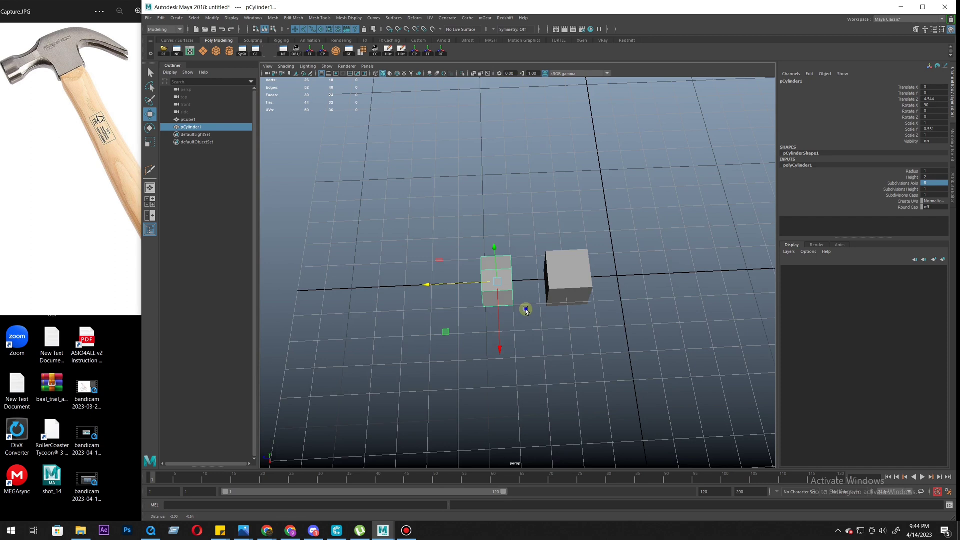
Extrude pCube1's end face outward to add a second box section
{"action": "left_click", "coordinate": [559, 264]}
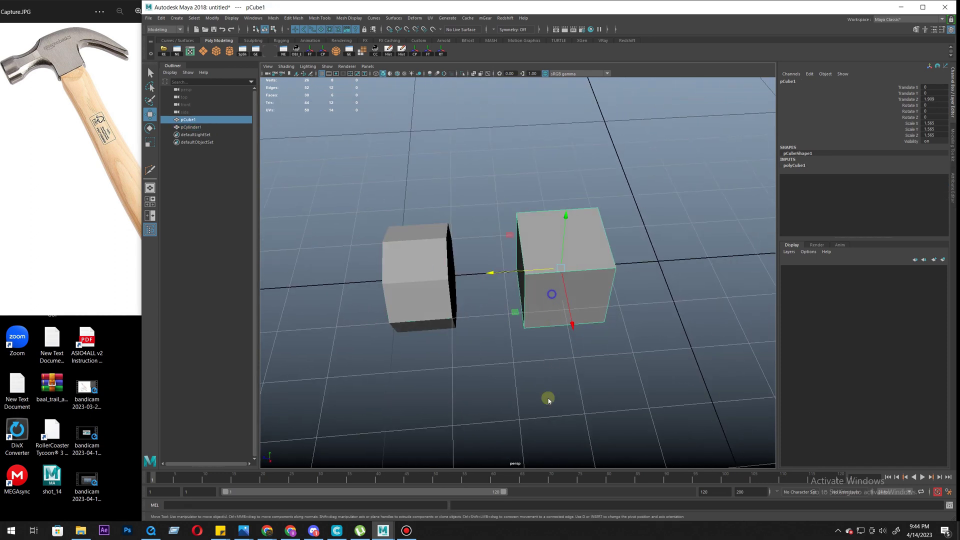
{"action": "key", "text": "F11"}
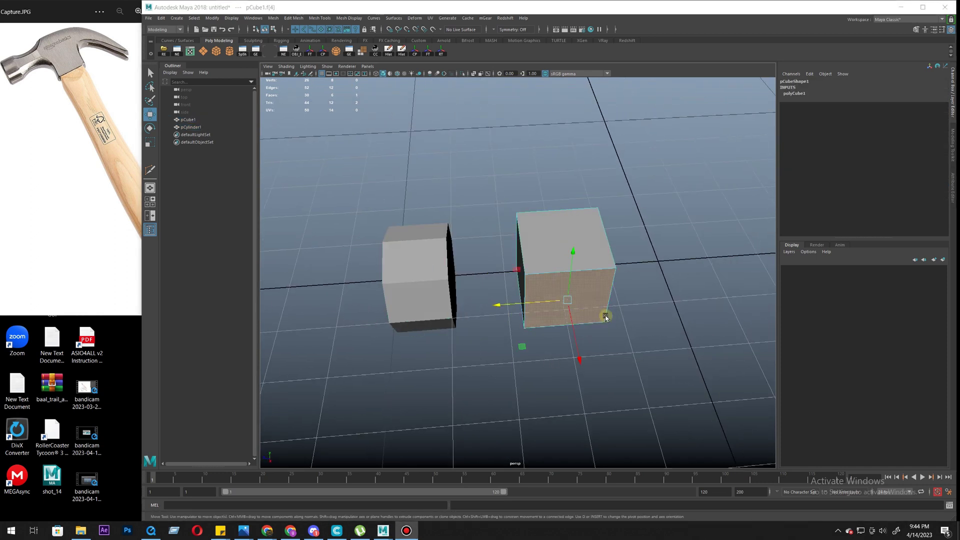
{"action": "left_click_drag", "start_coordinate": [568, 300], "coordinate": [572, 276], "text": "alt"}
{"action": "right_click_drag", "start_coordinate": [576, 264], "coordinate": [579, 308], "text": "shift"}
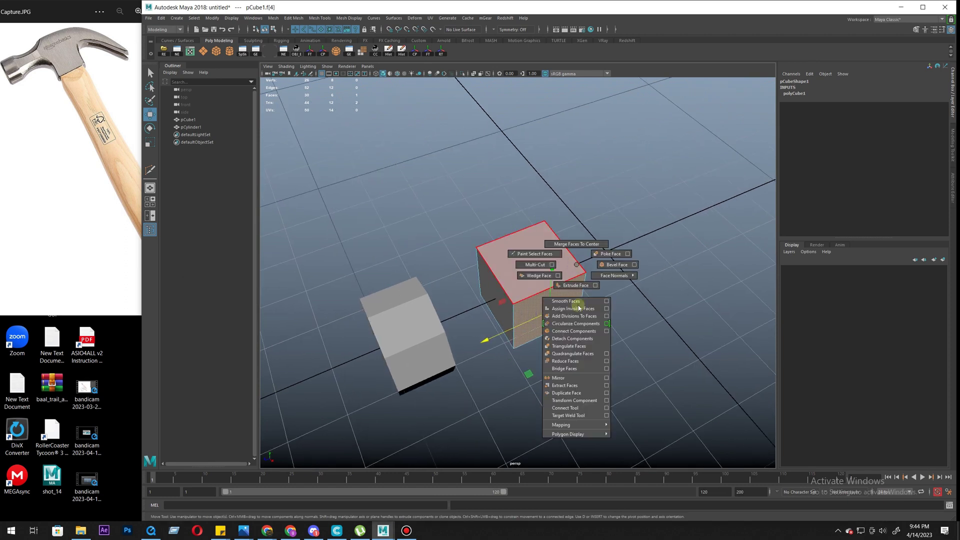
{"action": "left_click_drag", "start_coordinate": [578, 347], "coordinate": [599, 366]}
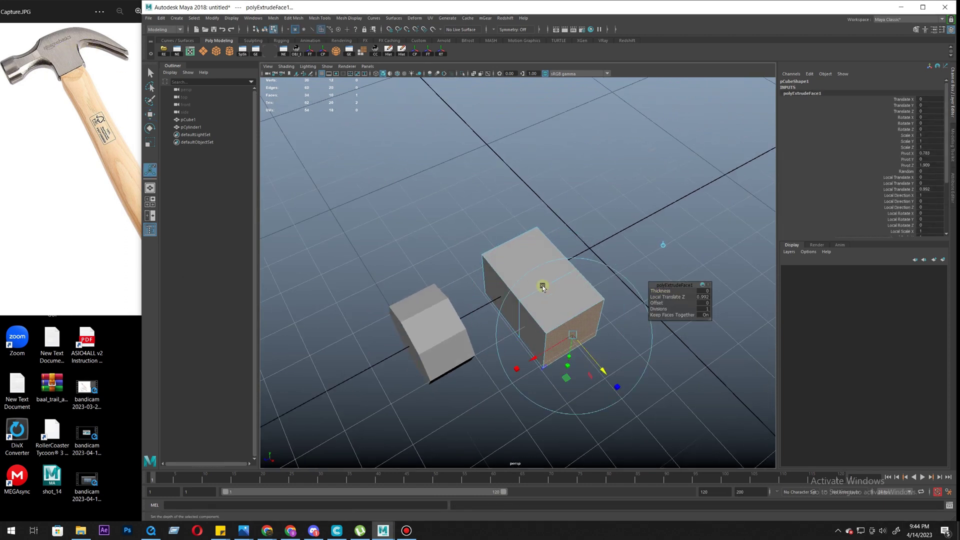
{"action": "mouse_move", "coordinate": [623, 332]}
{"action": "left_mouse_down", "text": "alt"}
{"action": "mouse_move", "coordinate": [548, 355]}
{"action": "mouse_move", "coordinate": [500, 300]}
{"action": "mouse_move", "coordinate": [444, 335]}
{"action": "mouse_move", "coordinate": [564, 310]}
{"action": "left_mouse_up", "text": "alt"}
{"action": "left_click", "coordinate": [500, 301]}
{"action": "left_click", "coordinate": [482, 326]}
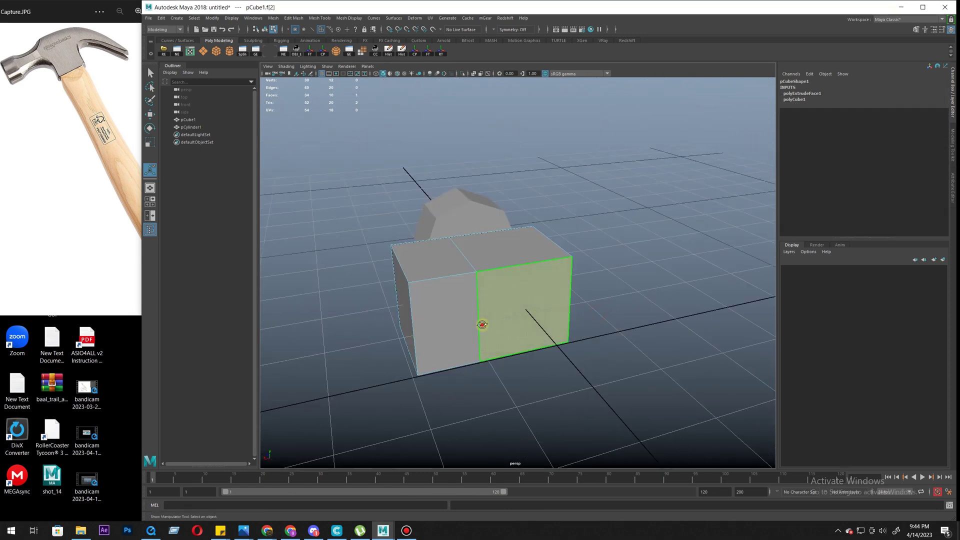
Switch the cylinder into component mode, picking and then clearing a vertex
{"action": "left_click_drag", "start_coordinate": [482, 326], "coordinate": [386, 287], "text": "alt"}
{"action": "right_click", "coordinate": [407, 250]}
{"action": "right_click_drag", "start_coordinate": [406, 250], "coordinate": [378, 251]}
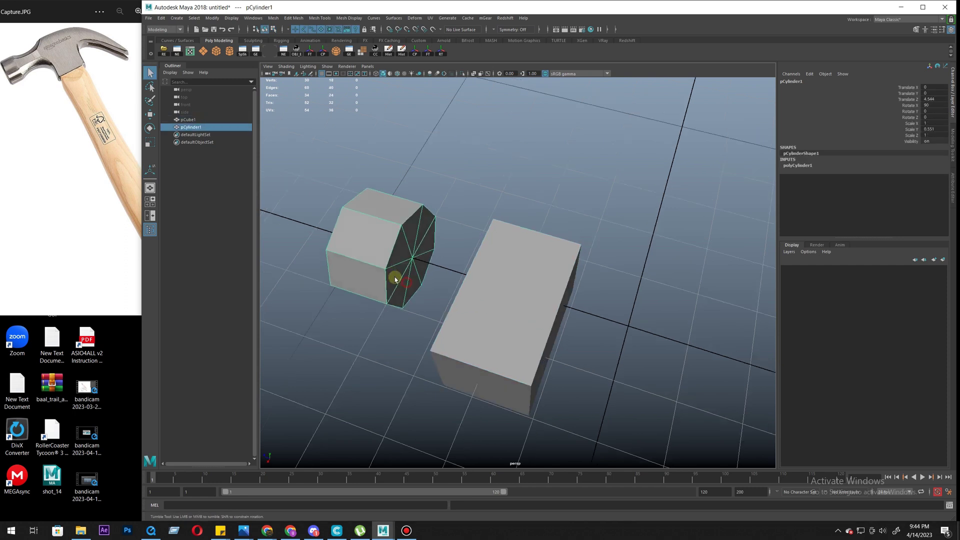
{"action": "left_click_drag", "start_coordinate": [379, 251], "coordinate": [418, 253], "text": "alt"}
{"action": "left_click", "coordinate": [419, 294]}
{"action": "left_click_drag", "start_coordinate": [420, 293], "coordinate": [439, 262], "text": "alt"}
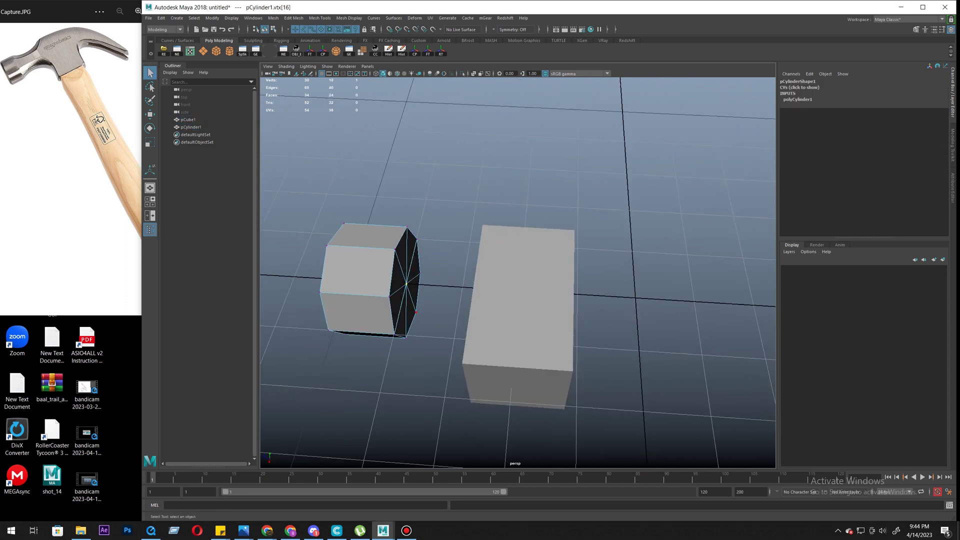
{"action": "key", "text": "alt+Tab"}
{"action": "key", "text": "alt+Tab"}
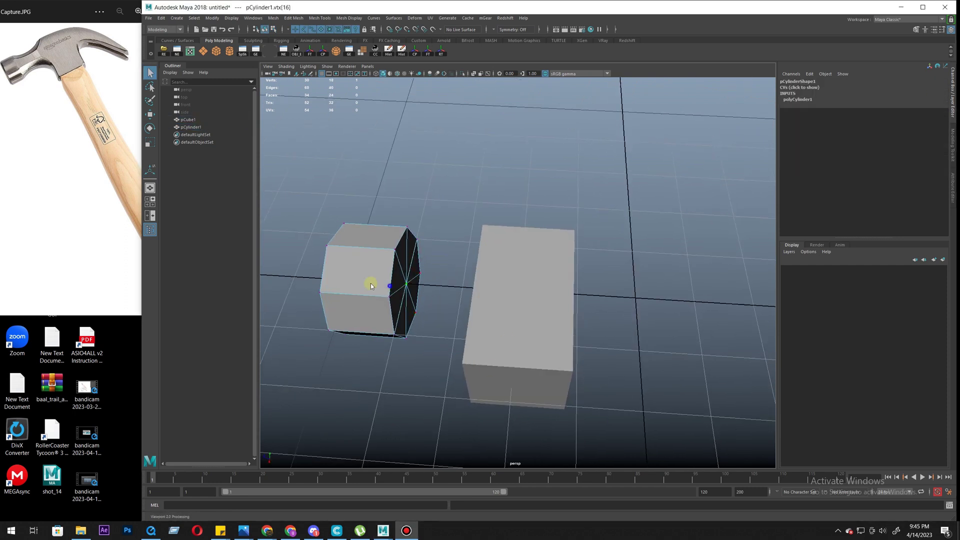
{"action": "scroll", "coordinate": [429, 317], "scroll_direction": "up", "scroll_amount": 3}
{"action": "key", "text": "F11"}
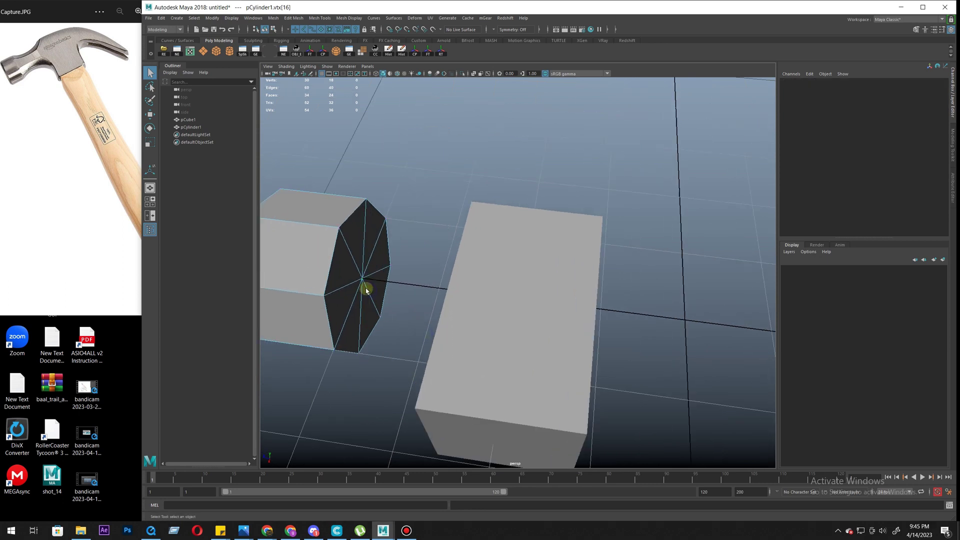
{"action": "scroll", "coordinate": [425, 334], "scroll_direction": "up", "scroll_amount": 3}
Select the cylinder's cap faces and extrude them out toward the cube head
{"action": "mouse_move", "coordinate": [361, 250]}
{"action": "left_mouse_down"}
{"action": "mouse_move", "coordinate": [380, 208]}
{"action": "mouse_move", "coordinate": [401, 229]}
{"action": "mouse_move", "coordinate": [397, 263]}
{"action": "left_mouse_up"}
{"action": "left_click", "coordinate": [370, 315], "text": "shift"}
{"action": "key", "text": "w"}
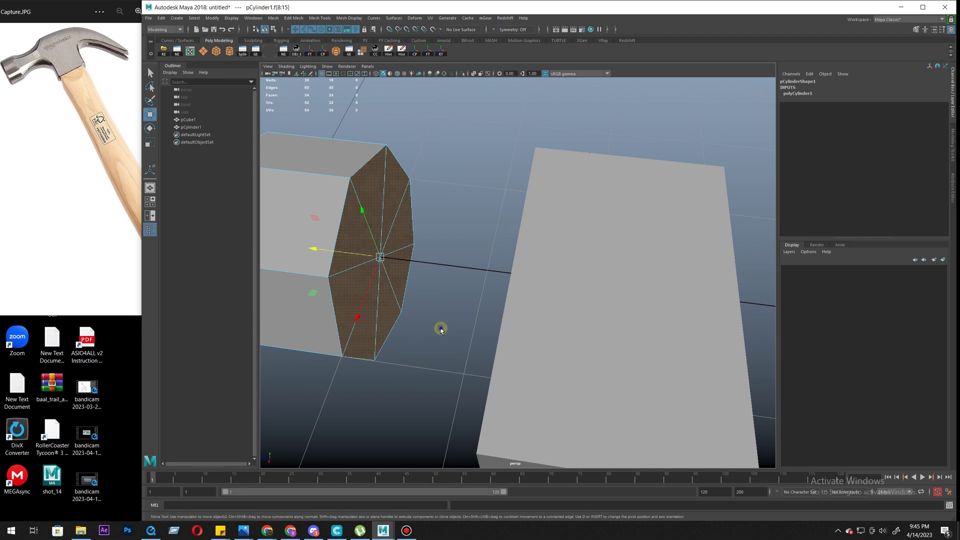
{"action": "left_click_drag", "start_coordinate": [440, 328], "coordinate": [488, 240], "text": "alt"}
{"action": "right_click", "coordinate": [501, 237], "text": "shift"}
{"action": "right_click_drag", "start_coordinate": [501, 237], "coordinate": [502, 257], "text": "shift"}
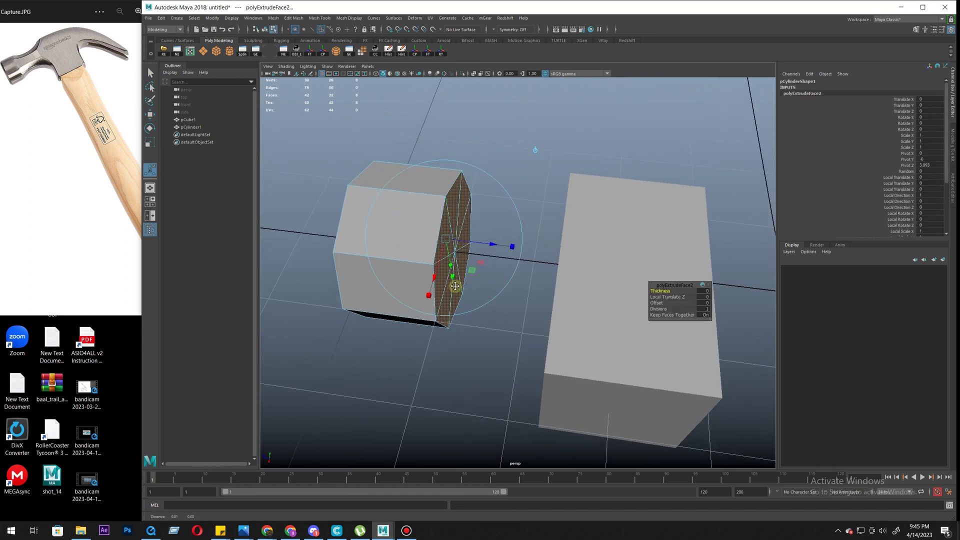
{"action": "mouse_move", "coordinate": [503, 257]}
{"action": "left_mouse_down", "text": "alt"}
{"action": "mouse_move", "coordinate": [457, 248]}
{"action": "mouse_move", "coordinate": [575, 277]}
{"action": "mouse_move", "coordinate": [577, 347]}
{"action": "mouse_move", "coordinate": [543, 371]}
{"action": "mouse_move", "coordinate": [570, 368]}
{"action": "mouse_move", "coordinate": [244, 243]}
{"action": "left_mouse_up", "text": "alt"}
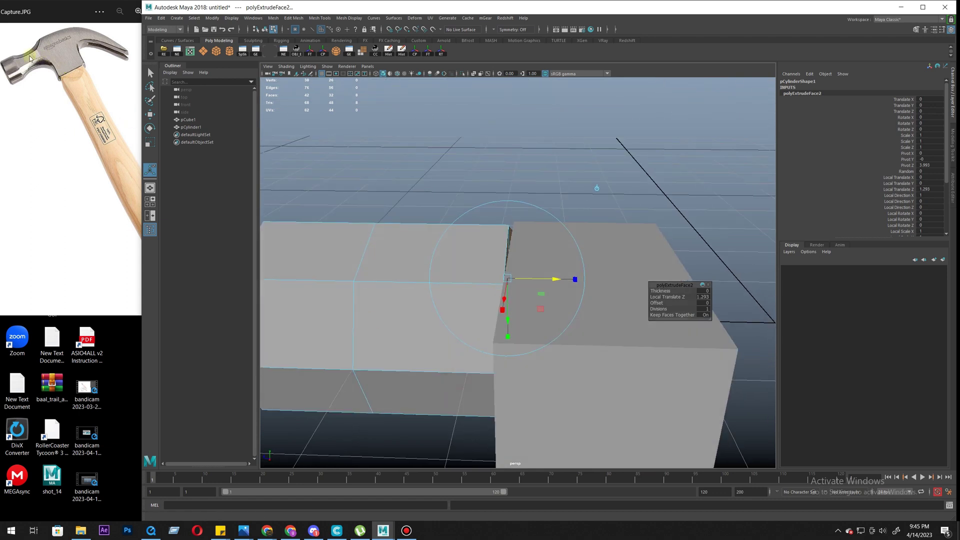
Return the cylinder to object mode and switch to edge selection
{"action": "left_click_drag", "start_coordinate": [481, 297], "coordinate": [557, 295], "text": "alt"}
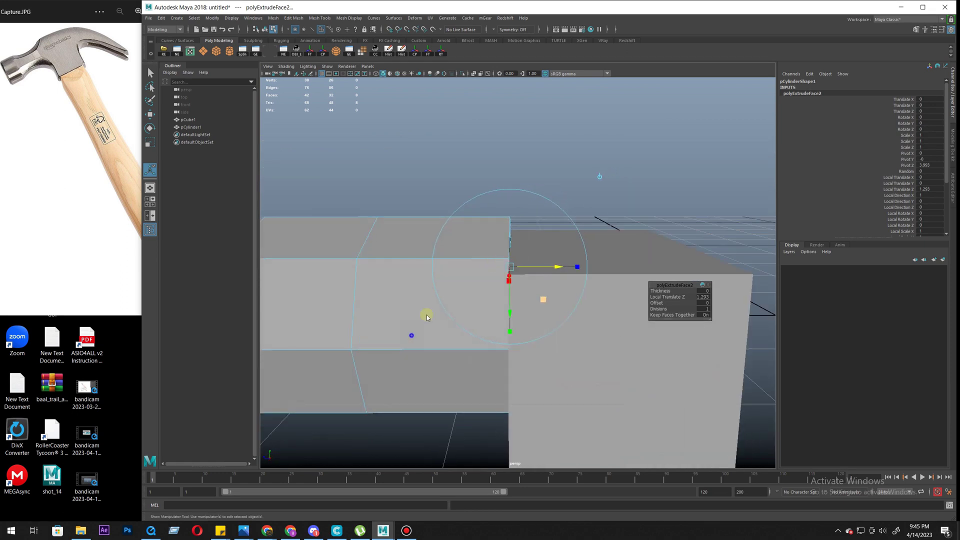
{"action": "key", "text": "F8"}
{"action": "scroll", "coordinate": [490, 278], "scroll_direction": "down", "scroll_amount": 3}
{"action": "left_click_drag", "start_coordinate": [484, 276], "coordinate": [529, 273], "text": "alt"}
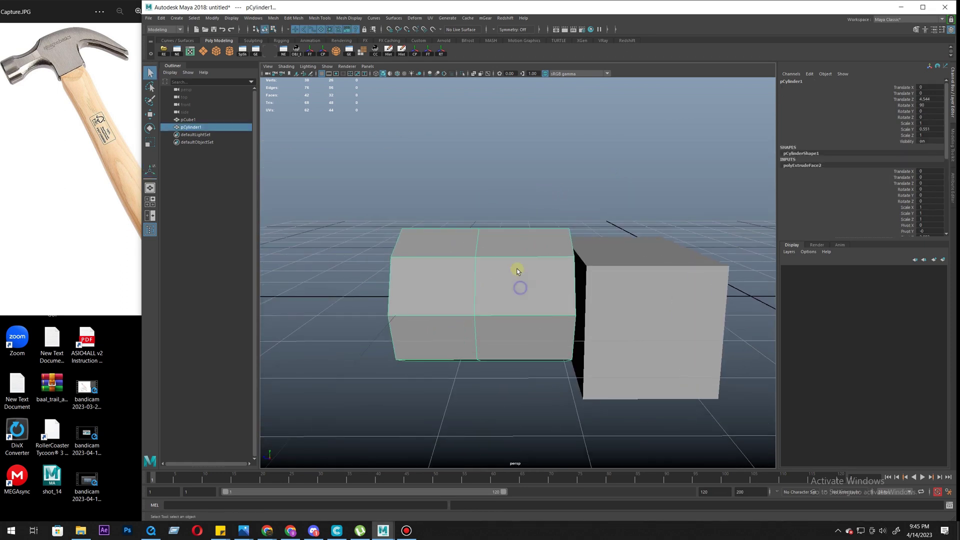
{"action": "key", "text": "F10"}
Insert an edge loop on the cylinder and slim it down in X and Z
{"action": "left_click", "coordinate": [500, 260]}
{"action": "mouse_move", "coordinate": [534, 207]}
{"action": "right_mouse_down", "text": "shift"}
{"action": "mouse_move", "coordinate": [535, 256]}
{"action": "mouse_move", "coordinate": [525, 258]}
{"action": "right_mouse_up", "text": "shift"}
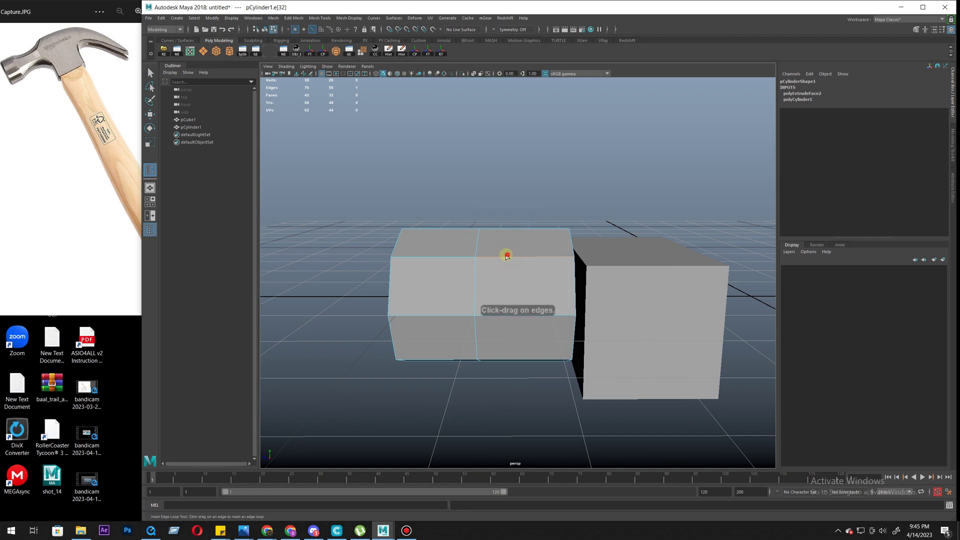
{"action": "left_click_drag", "start_coordinate": [505, 260], "coordinate": [495, 263]}
{"action": "mouse_move", "coordinate": [547, 338]}
{"action": "left_mouse_down", "text": "alt"}
{"action": "mouse_move", "coordinate": [487, 314]}
{"action": "mouse_move", "coordinate": [470, 350]}
{"action": "mouse_move", "coordinate": [379, 324]}
{"action": "left_mouse_up", "text": "alt"}
{"action": "key", "text": "F8"}
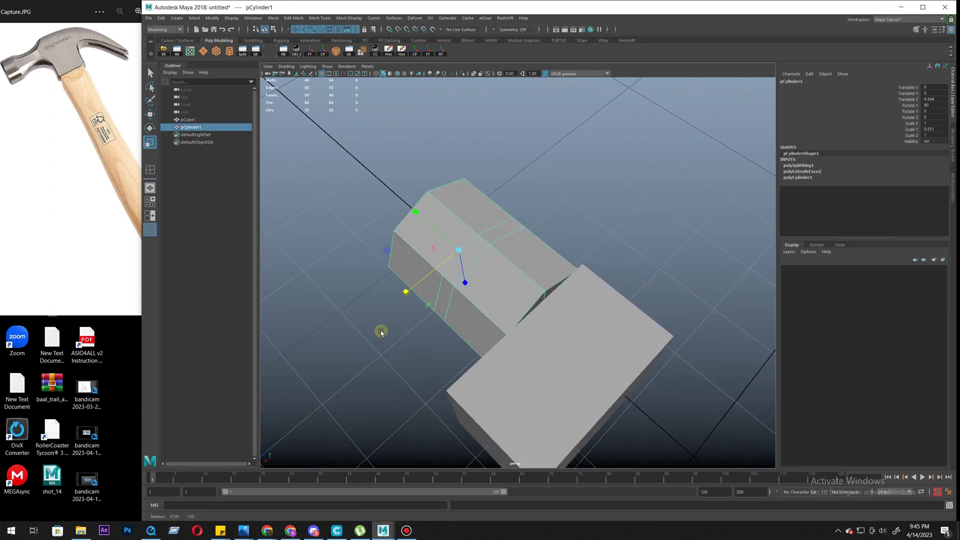
{"action": "key", "text": "r"}
{"action": "mouse_move", "coordinate": [441, 306]}
{"action": "left_mouse_down"}
{"action": "mouse_move", "coordinate": [601, 266]}
{"action": "mouse_move", "coordinate": [575, 242]}
{"action": "mouse_move", "coordinate": [613, 290]}
{"action": "mouse_move", "coordinate": [580, 285]}
{"action": "mouse_move", "coordinate": [669, 306]}
{"action": "mouse_move", "coordinate": [593, 289]}
{"action": "mouse_move", "coordinate": [609, 286]}
{"action": "mouse_move", "coordinate": [493, 328]}
{"action": "mouse_move", "coordinate": [461, 369]}
{"action": "mouse_move", "coordinate": [388, 307]}
{"action": "mouse_move", "coordinate": [418, 334]}
{"action": "mouse_move", "coordinate": [501, 240]}
{"action": "left_mouse_up"}
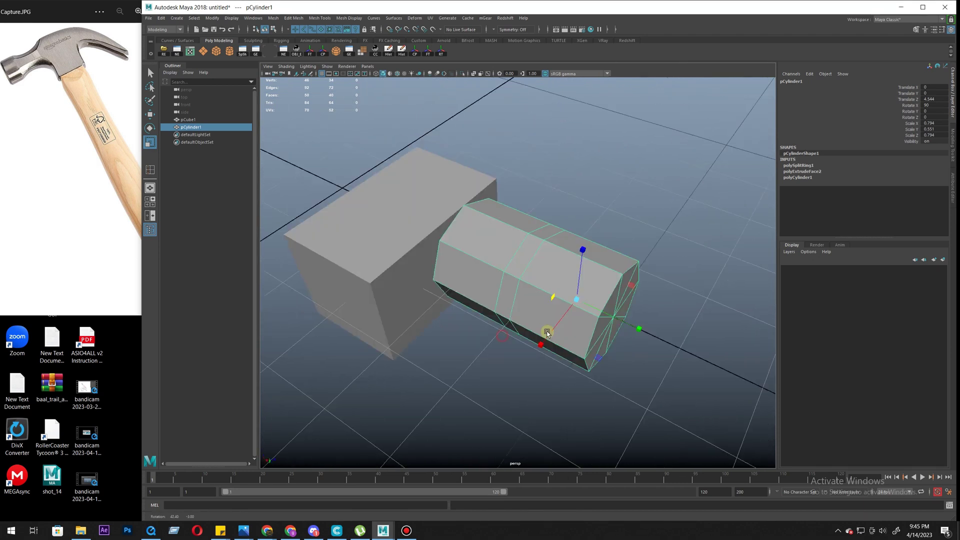
Select faces on the neck's near section, then switch to edge editing
{"action": "right_click_drag", "start_coordinate": [502, 241], "coordinate": [515, 276]}
{"action": "left_click", "coordinate": [498, 289]}
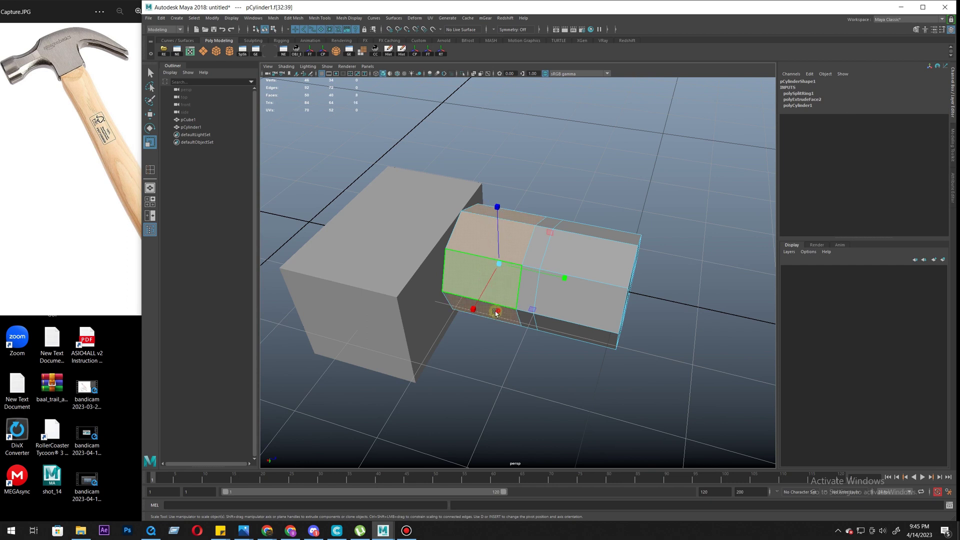
{"action": "mouse_move", "coordinate": [496, 313]}
{"action": "left_mouse_down", "text": "alt"}
{"action": "mouse_move", "coordinate": [443, 306]}
{"action": "mouse_move", "coordinate": [456, 223]}
{"action": "mouse_move", "coordinate": [447, 214]}
{"action": "left_mouse_up", "text": "alt"}
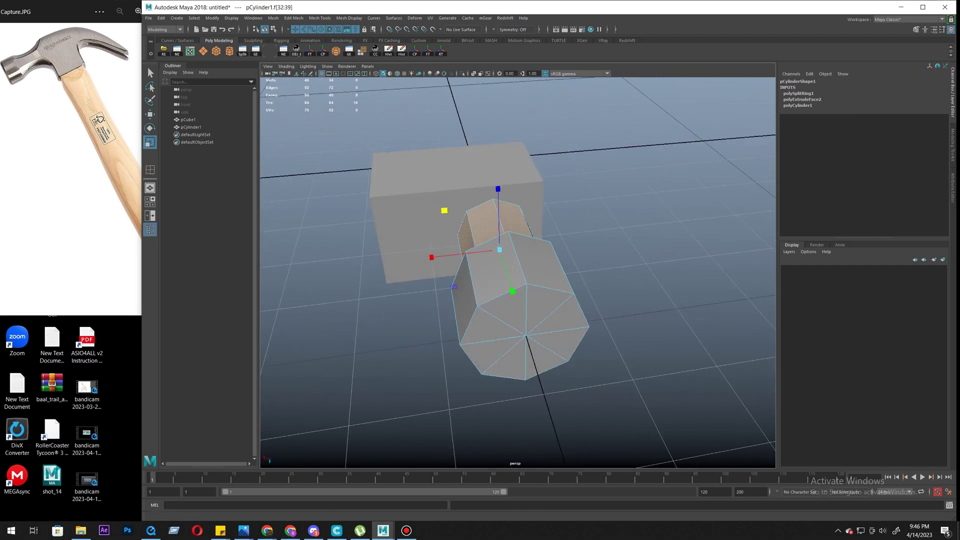
{"action": "scroll", "coordinate": [444, 231], "scroll_direction": "up", "scroll_amount": 3}
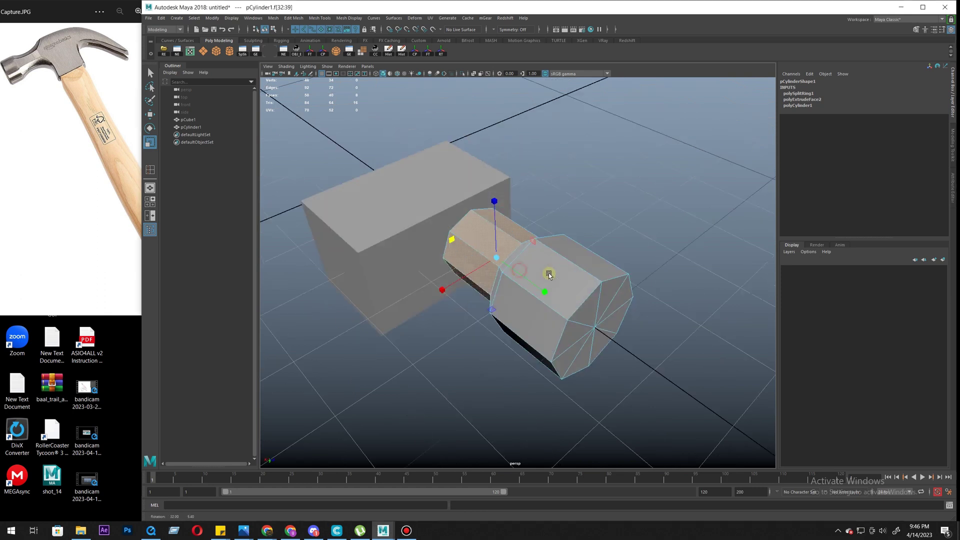
{"action": "scroll", "coordinate": [444, 232], "scroll_direction": "up", "scroll_amount": 3}
{"action": "scroll", "coordinate": [444, 231], "scroll_direction": "up", "scroll_amount": 3}
{"action": "scroll", "coordinate": [445, 231], "scroll_direction": "up", "scroll_amount": 2}
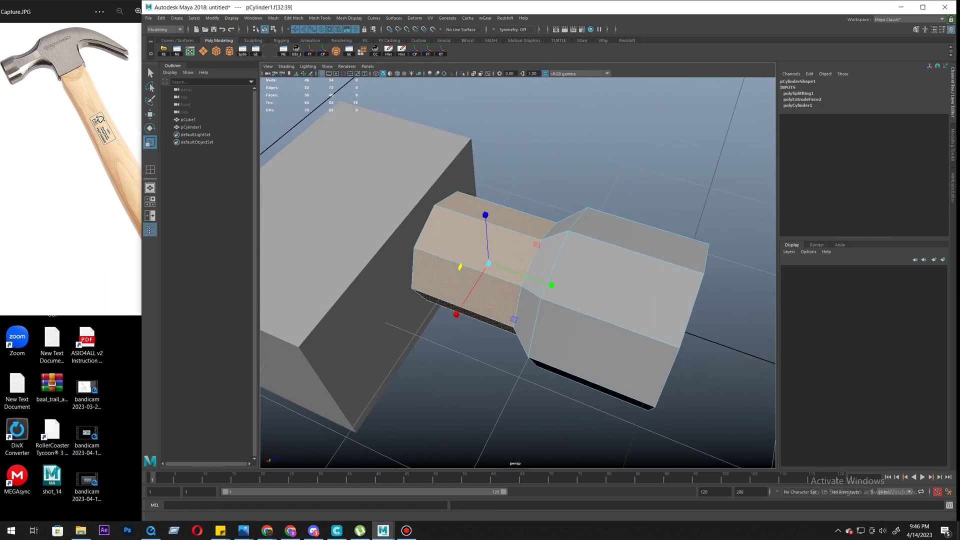
{"action": "left_click_drag", "start_coordinate": [587, 193], "coordinate": [562, 212], "text": "alt"}
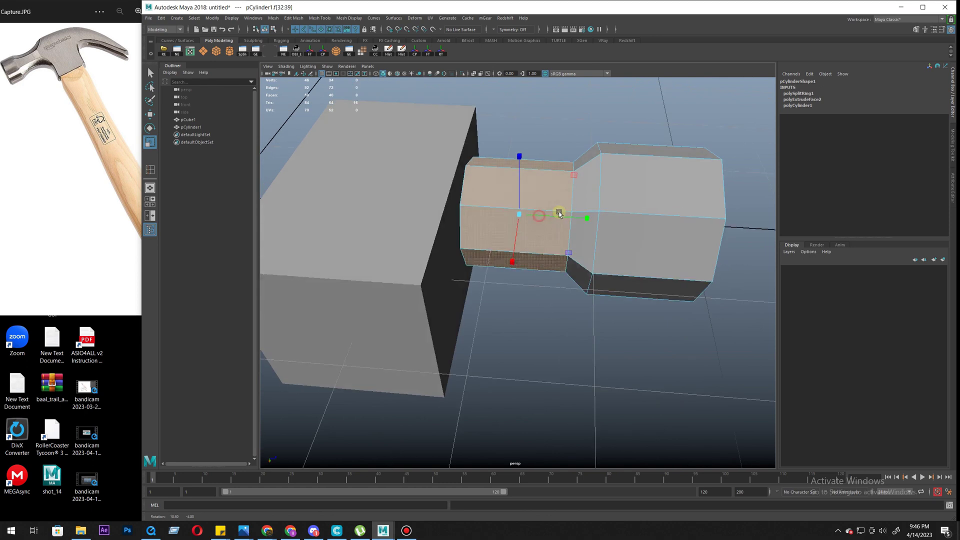
{"action": "scroll", "coordinate": [562, 326], "scroll_direction": "up", "scroll_amount": 3}
{"action": "scroll", "coordinate": [505, 275], "scroll_direction": "up", "scroll_amount": 2}
{"action": "right_click_drag", "start_coordinate": [505, 275], "coordinate": [496, 249]}
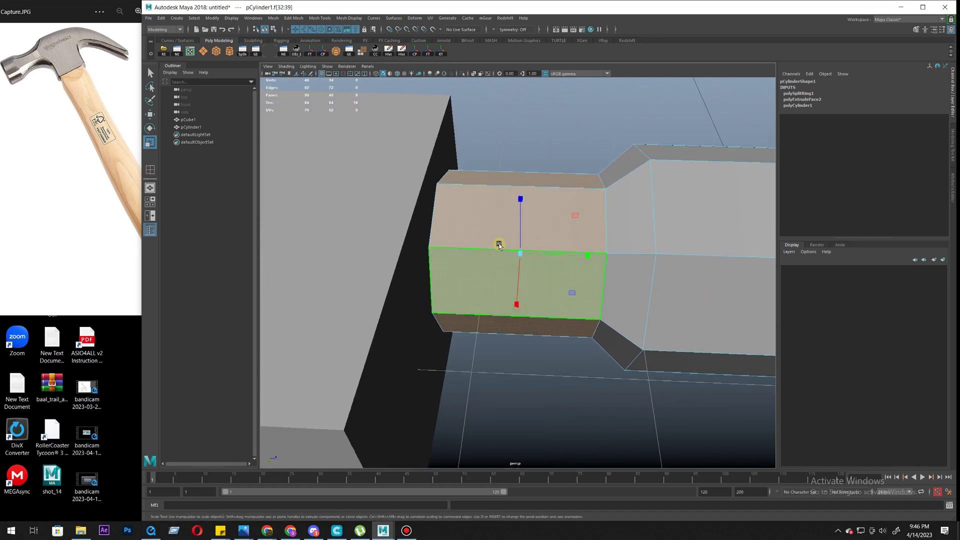
{"action": "left_click", "coordinate": [497, 248]}
{"action": "mouse_move", "coordinate": [498, 247]}
{"action": "left_mouse_down", "text": "alt"}
{"action": "mouse_move", "coordinate": [523, 269]}
{"action": "mouse_move", "coordinate": [523, 259]}
{"action": "left_mouse_up", "text": "alt"}
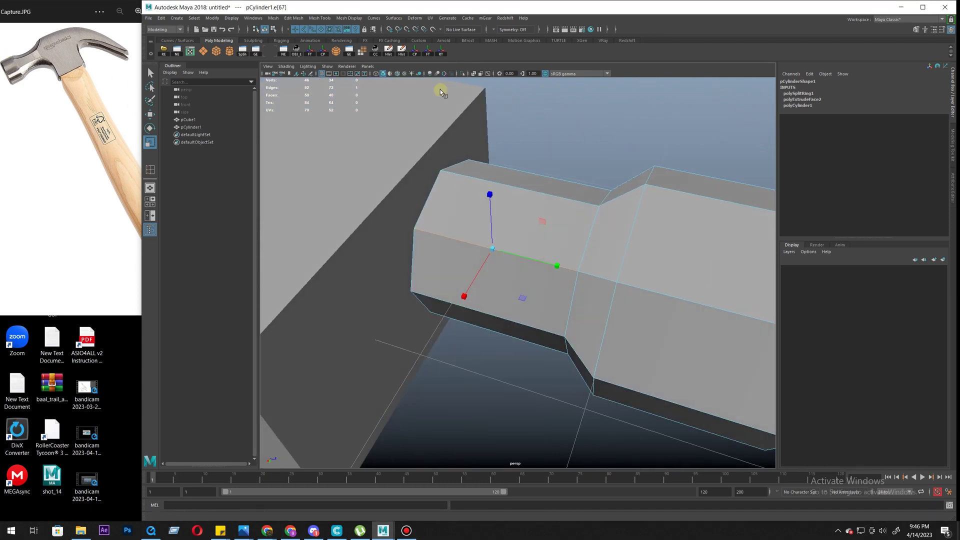
{"action": "left_click_drag", "start_coordinate": [443, 92], "coordinate": [570, 158], "text": "alt"}
Insert an edge loop across the neck and scale it inward to narrow it
{"action": "right_click", "coordinate": [570, 160], "text": "ctrl"}
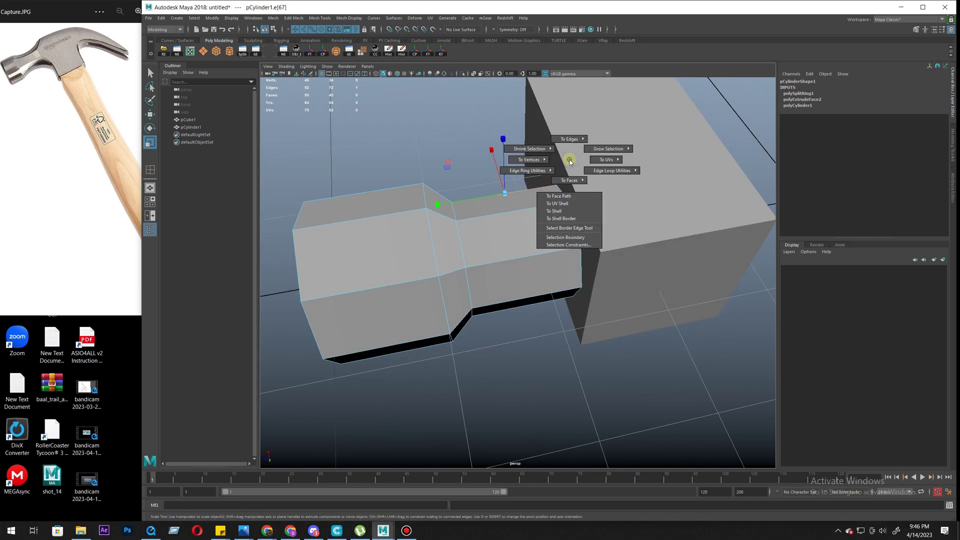
{"action": "mouse_move", "coordinate": [569, 160]}
{"action": "right_mouse_down", "text": "ctrl"}
{"action": "mouse_move", "coordinate": [506, 219]}
{"action": "mouse_move", "coordinate": [509, 263]}
{"action": "right_mouse_up", "text": "ctrl"}
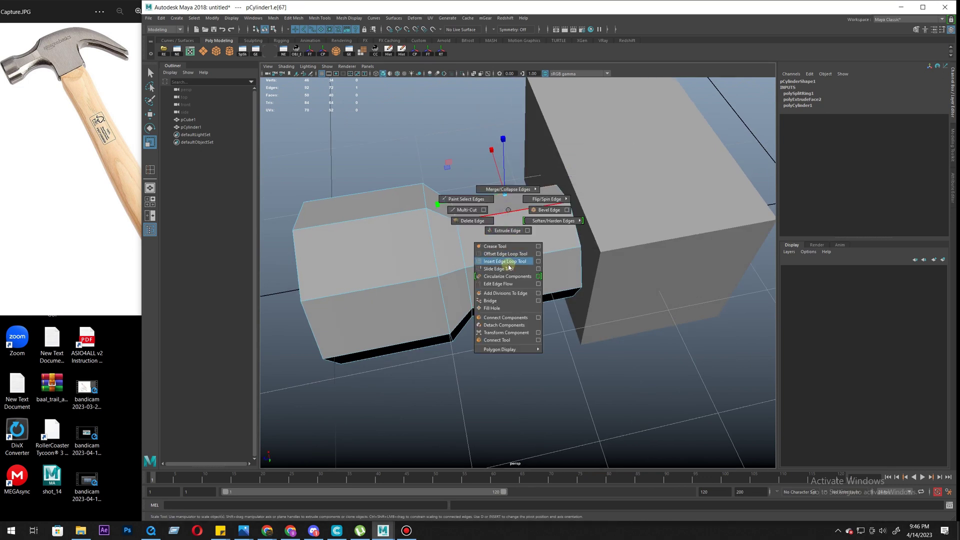
{"action": "left_click", "coordinate": [509, 263]}
{"action": "left_click", "coordinate": [511, 215]}
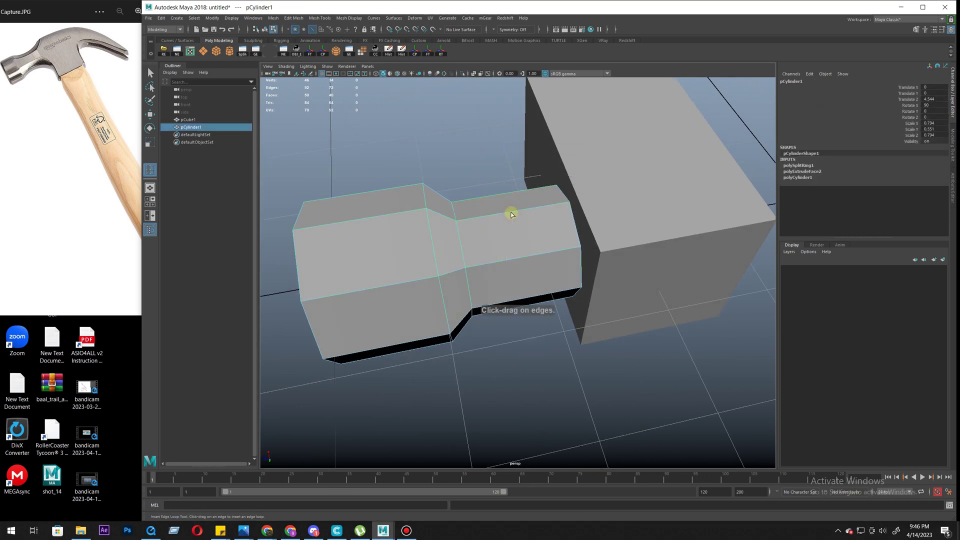
{"action": "key", "text": "r"}
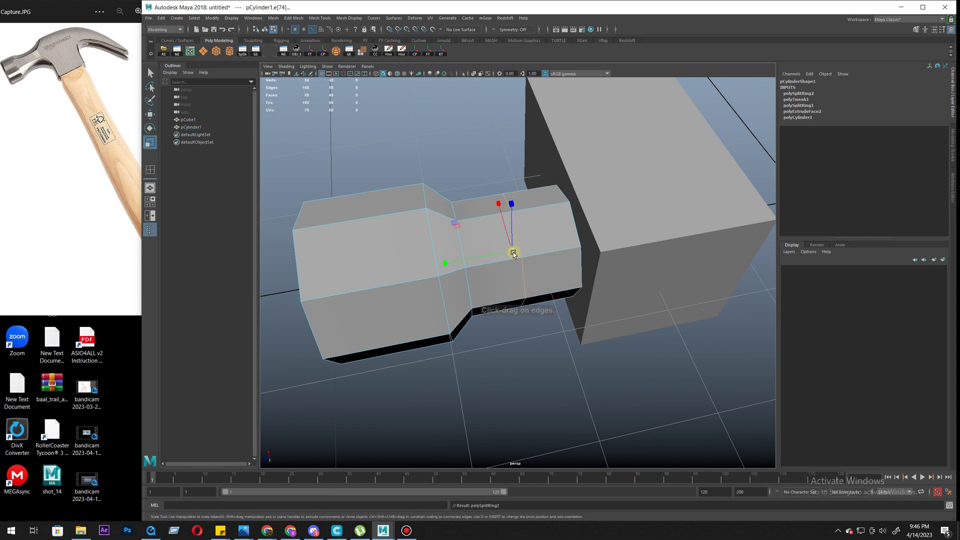
{"action": "left_click_drag", "start_coordinate": [513, 253], "coordinate": [510, 254]}
{"action": "key", "text": "ctrl+z"}
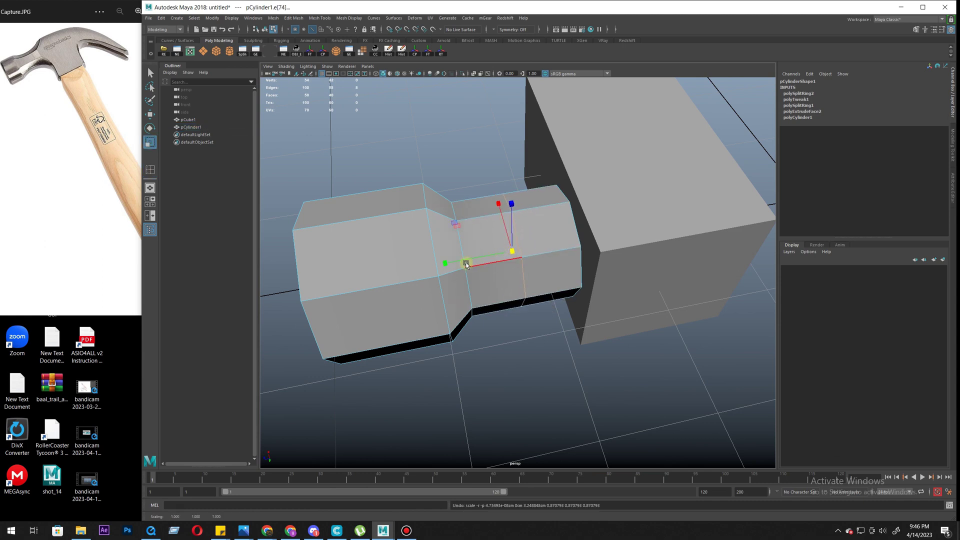
{"action": "left_click", "coordinate": [474, 284]}
{"action": "mouse_move", "coordinate": [458, 295]}
{"action": "left_mouse_down", "text": "alt"}
{"action": "mouse_move", "coordinate": [466, 248]}
{"action": "mouse_move", "coordinate": [473, 250]}
{"action": "left_mouse_up", "text": "alt"}
Marquee-select a ring of neck vertices to reshape the waist, then deselect
{"action": "double_click", "coordinate": [503, 240]}
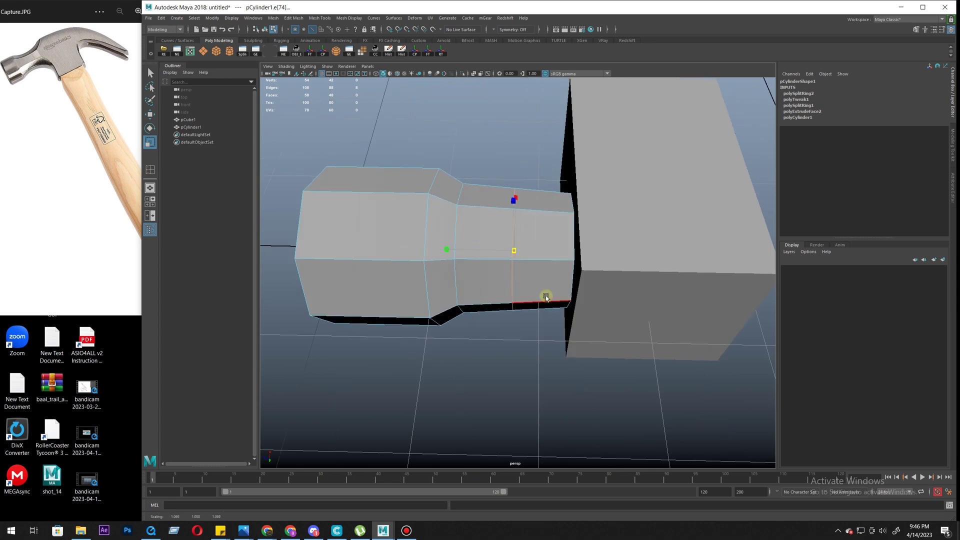
{"action": "left_click", "coordinate": [522, 137]}
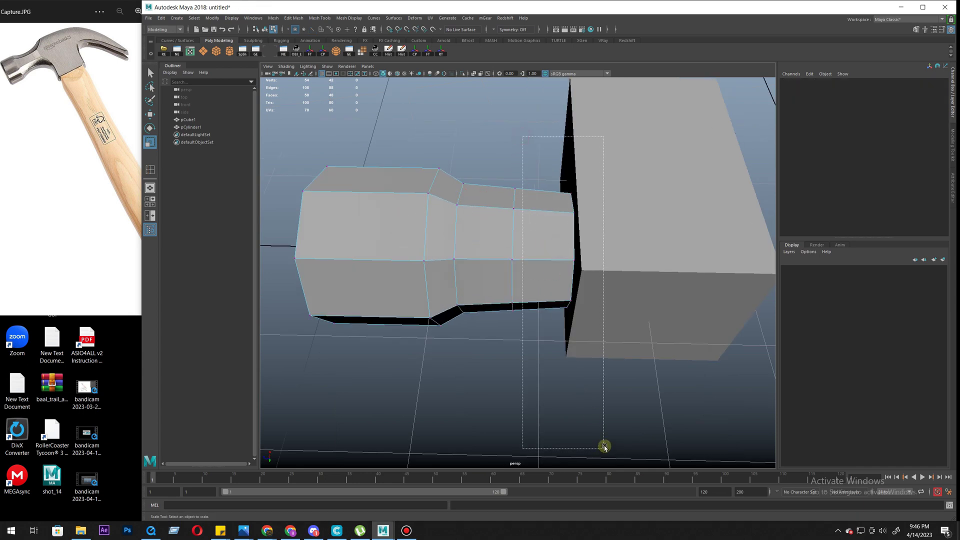
{"action": "mouse_move", "coordinate": [604, 448]}
{"action": "left_mouse_down"}
{"action": "mouse_move", "coordinate": [603, 327]}
{"action": "mouse_move", "coordinate": [637, 315]}
{"action": "left_mouse_up"}
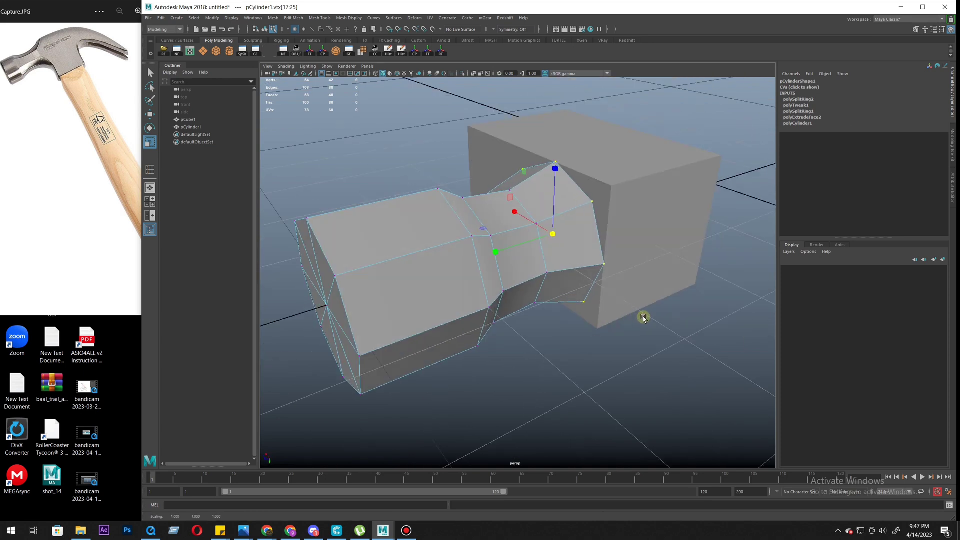
{"action": "left_click", "coordinate": [648, 230]}
{"action": "mouse_move", "coordinate": [648, 230]}
{"action": "left_mouse_down", "text": "alt"}
{"action": "mouse_move", "coordinate": [590, 337]}
{"action": "mouse_move", "coordinate": [508, 328]}
{"action": "mouse_move", "coordinate": [556, 307]}
{"action": "mouse_move", "coordinate": [483, 370]}
{"action": "mouse_move", "coordinate": [774, 133]}
{"action": "left_mouse_up", "text": "alt"}
Extrude the head cube's right side face with Ctrl+E, then return to object mode
{"action": "left_click", "coordinate": [675, 328]}
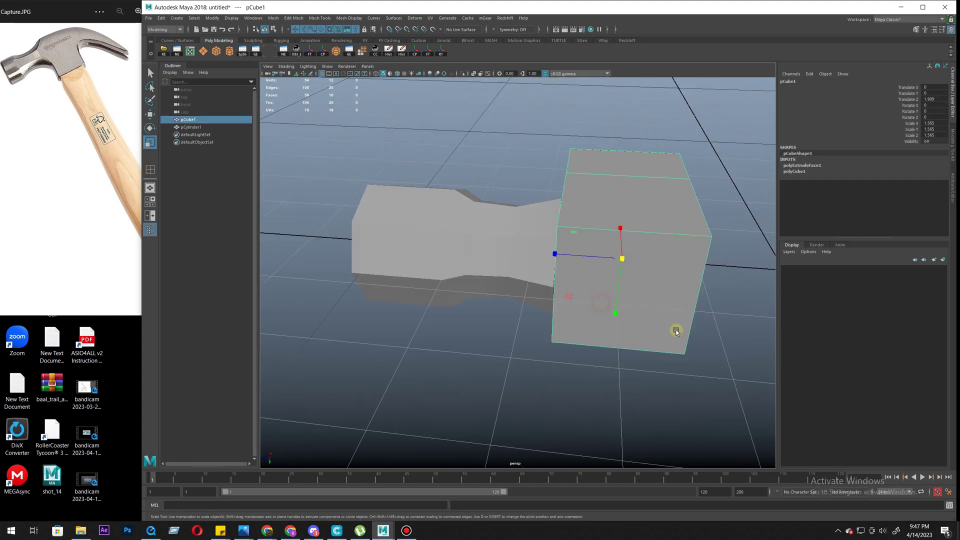
{"action": "mouse_move", "coordinate": [675, 327]}
{"action": "left_mouse_down", "text": "alt"}
{"action": "mouse_move", "coordinate": [579, 315]}
{"action": "mouse_move", "coordinate": [613, 373]}
{"action": "mouse_move", "coordinate": [519, 282]}
{"action": "mouse_move", "coordinate": [517, 353]}
{"action": "mouse_move", "coordinate": [574, 353]}
{"action": "mouse_move", "coordinate": [587, 333]}
{"action": "mouse_move", "coordinate": [649, 339]}
{"action": "mouse_move", "coordinate": [548, 360]}
{"action": "mouse_move", "coordinate": [235, 238]}
{"action": "left_mouse_up", "text": "alt"}
{"action": "mouse_move", "coordinate": [445, 265]}
{"action": "left_mouse_down", "text": "alt"}
{"action": "mouse_move", "coordinate": [593, 281]}
{"action": "mouse_move", "coordinate": [441, 270]}
{"action": "left_mouse_up", "text": "alt"}
{"action": "key", "text": "F11"}
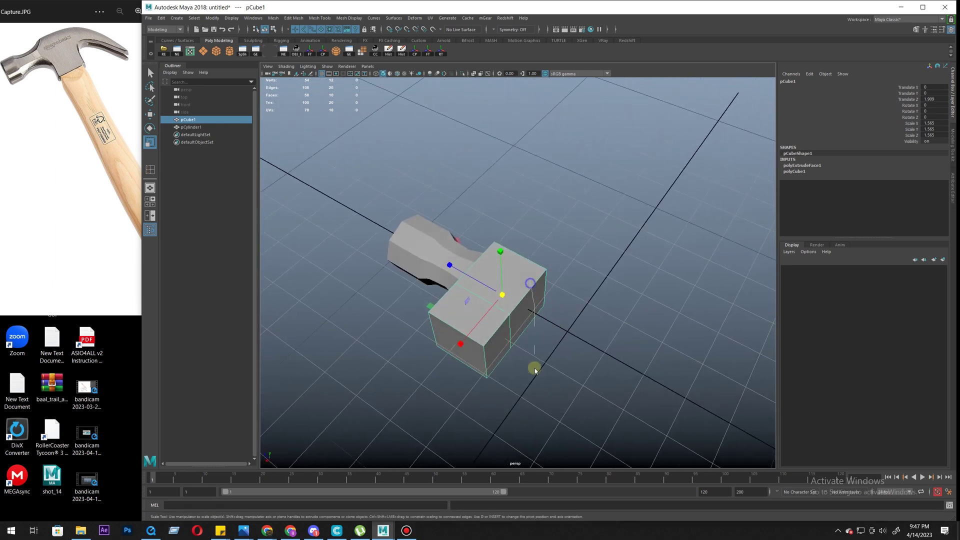
{"action": "left_click", "coordinate": [538, 343]}
{"action": "mouse_move", "coordinate": [530, 343]}
{"action": "left_mouse_down", "text": "alt"}
{"action": "mouse_move", "coordinate": [547, 339]}
{"action": "mouse_move", "coordinate": [562, 359]}
{"action": "mouse_move", "coordinate": [509, 296]}
{"action": "mouse_move", "coordinate": [489, 318]}
{"action": "mouse_move", "coordinate": [450, 319]}
{"action": "left_mouse_up", "text": "alt"}
{"action": "key", "text": "ctrl+e"}
{"action": "key", "text": "F8"}
{"action": "key", "text": "q"}
Create a claw cube, move it against the head and widen it sideways
{"action": "left_click", "coordinate": [218, 53]}
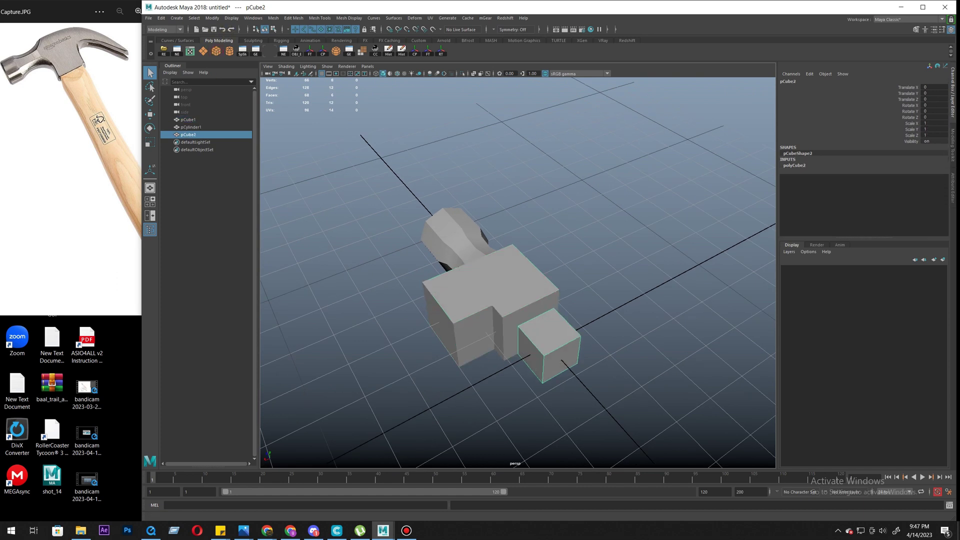
{"action": "key", "text": "w"}
{"action": "left_click_drag", "start_coordinate": [451, 363], "coordinate": [526, 353], "text": "alt"}
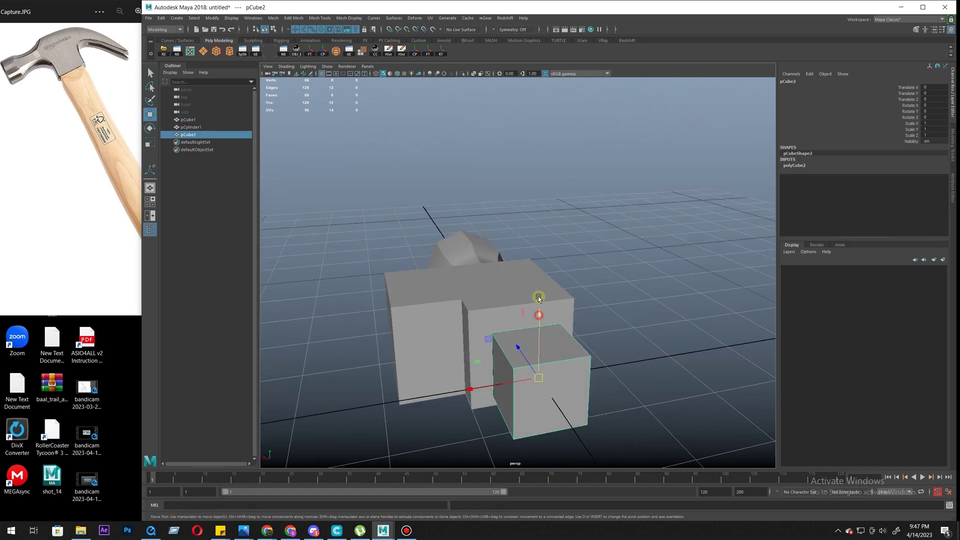
{"action": "left_click_drag", "start_coordinate": [539, 309], "coordinate": [538, 289]}
{"action": "mouse_move", "coordinate": [553, 346]}
{"action": "left_mouse_down", "text": "alt"}
{"action": "mouse_move", "coordinate": [538, 337]}
{"action": "mouse_move", "coordinate": [562, 345]}
{"action": "mouse_move", "coordinate": [581, 378]}
{"action": "mouse_move", "coordinate": [609, 386]}
{"action": "mouse_move", "coordinate": [666, 365]}
{"action": "mouse_move", "coordinate": [603, 339]}
{"action": "left_mouse_up", "text": "alt"}
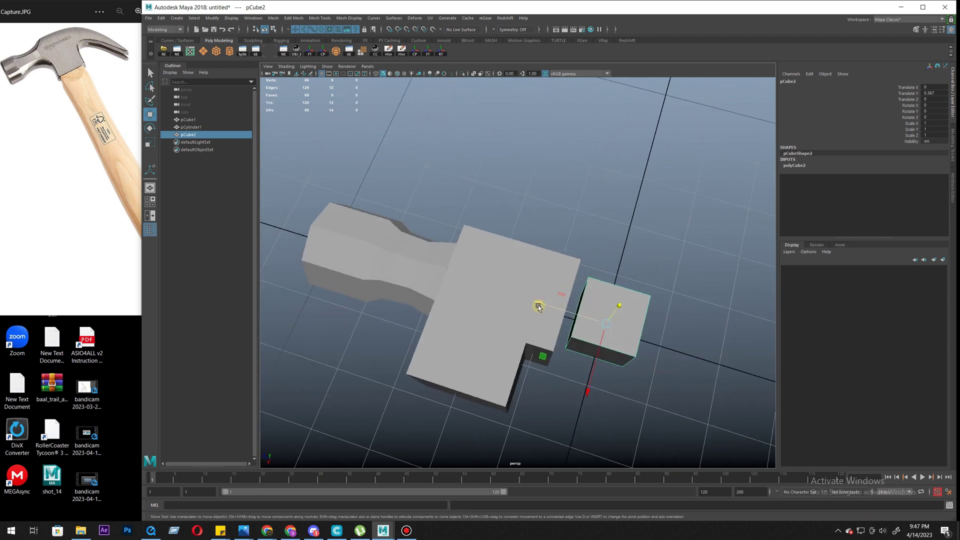
{"action": "mouse_move", "coordinate": [537, 306]}
{"action": "left_mouse_down"}
{"action": "mouse_move", "coordinate": [493, 293]}
{"action": "mouse_move", "coordinate": [516, 327]}
{"action": "mouse_move", "coordinate": [548, 347]}
{"action": "mouse_move", "coordinate": [532, 337]}
{"action": "mouse_move", "coordinate": [517, 270]}
{"action": "left_mouse_up"}
{"action": "key", "text": "w"}
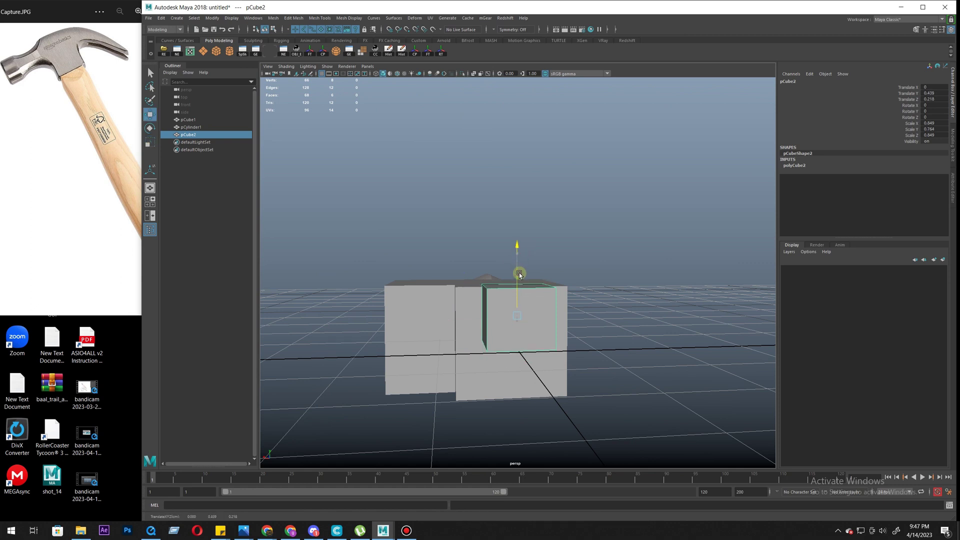
{"action": "mouse_move", "coordinate": [525, 322]}
{"action": "left_mouse_down", "text": "alt"}
{"action": "mouse_move", "coordinate": [547, 343]}
{"action": "mouse_move", "coordinate": [528, 340]}
{"action": "mouse_move", "coordinate": [524, 311]}
{"action": "left_mouse_up", "text": "alt"}
{"action": "key", "text": "r"}
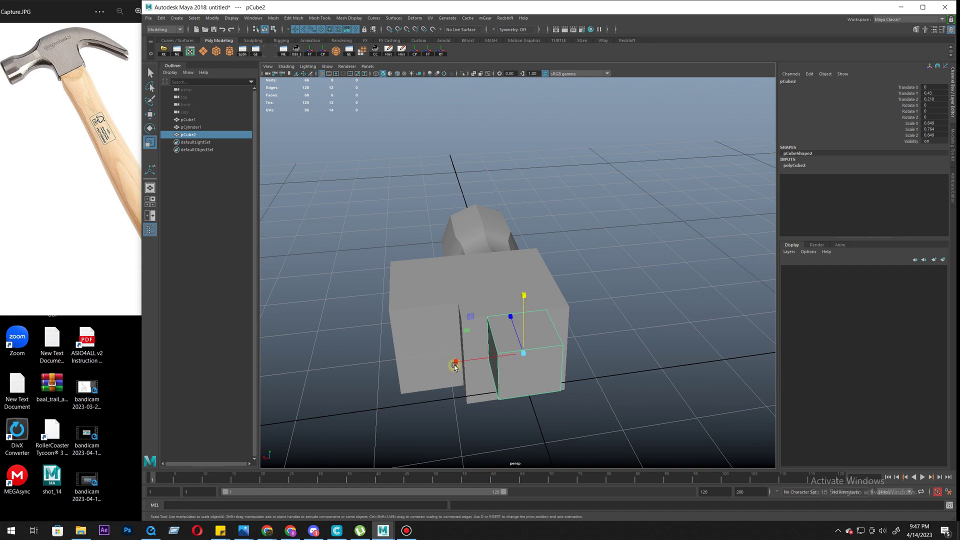
{"action": "mouse_move", "coordinate": [456, 364]}
{"action": "left_mouse_down"}
{"action": "mouse_move", "coordinate": [425, 369]}
{"action": "mouse_move", "coordinate": [456, 375]}
{"action": "mouse_move", "coordinate": [651, 303]}
{"action": "left_mouse_up"}
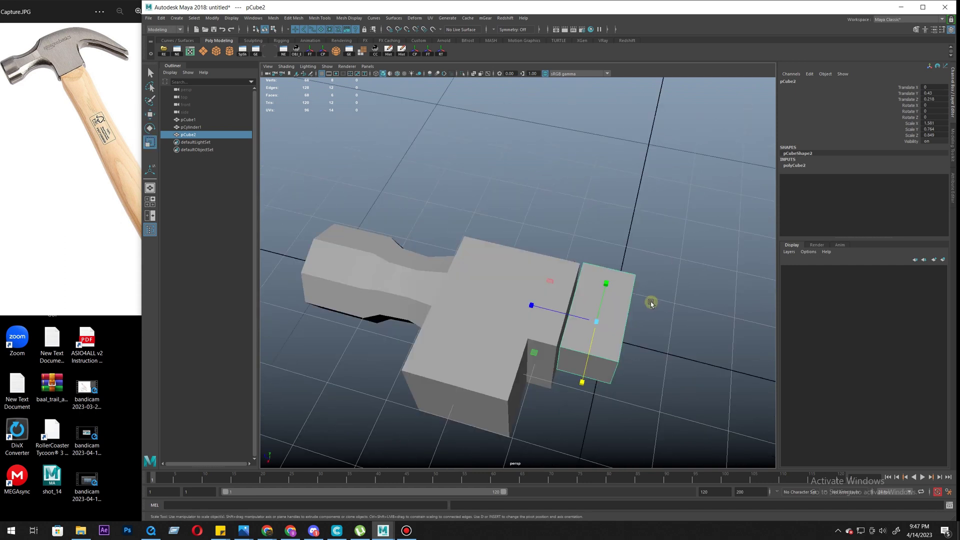
{"action": "left_click_drag", "start_coordinate": [581, 383], "coordinate": [518, 360]}
Duplicate the claw cube with Ctrl+D and move the copy down below it
{"action": "key", "text": "ctrl+d"}
{"action": "key", "text": "w"}
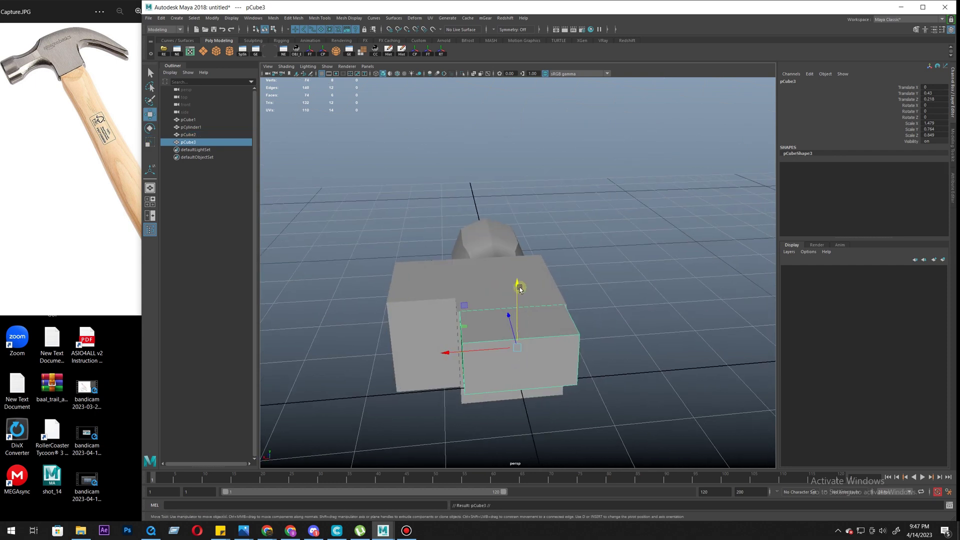
{"action": "mouse_move", "coordinate": [520, 286]}
{"action": "left_mouse_down"}
{"action": "mouse_move", "coordinate": [529, 353]}
{"action": "mouse_move", "coordinate": [591, 382]}
{"action": "left_mouse_up"}
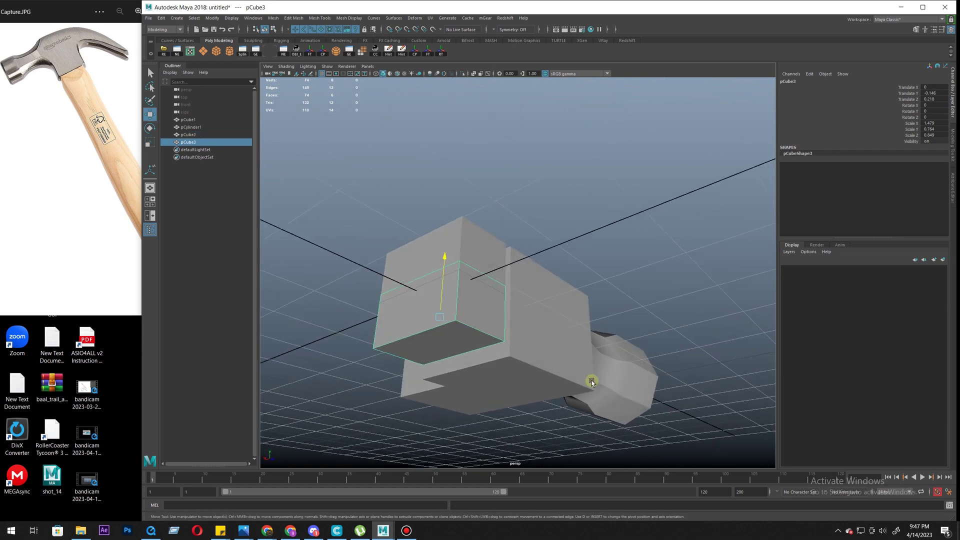
{"action": "middle_click_drag", "start_coordinate": [590, 382], "coordinate": [596, 388]}
{"action": "mouse_move", "coordinate": [596, 388]}
{"action": "left_mouse_down", "text": "alt"}
{"action": "mouse_move", "coordinate": [546, 380]}
{"action": "mouse_move", "coordinate": [518, 330]}
{"action": "left_mouse_up", "text": "alt"}
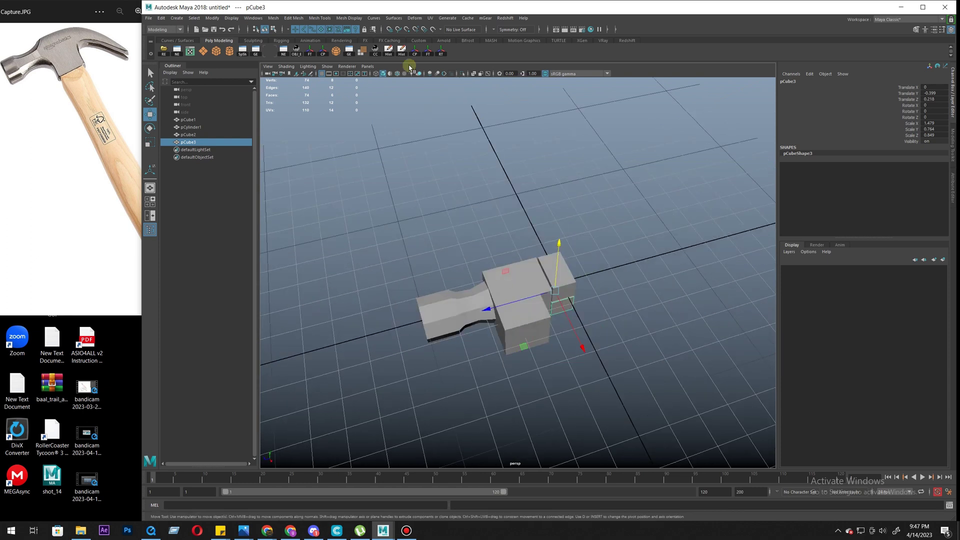
{"action": "mouse_move", "coordinate": [604, 258]}
{"action": "left_mouse_down", "text": "alt"}
{"action": "mouse_move", "coordinate": [575, 350]}
{"action": "mouse_move", "coordinate": [450, 317]}
{"action": "mouse_move", "coordinate": [415, 341]}
{"action": "mouse_move", "coordinate": [547, 404]}
{"action": "left_mouse_up", "text": "alt"}
Duplicate the neck cylinder and set the copy's Rotate Y to 90 for handle orientation
{"action": "left_click", "coordinate": [450, 317]}
{"action": "key", "text": "ctrl+d"}
{"action": "key", "text": "e"}
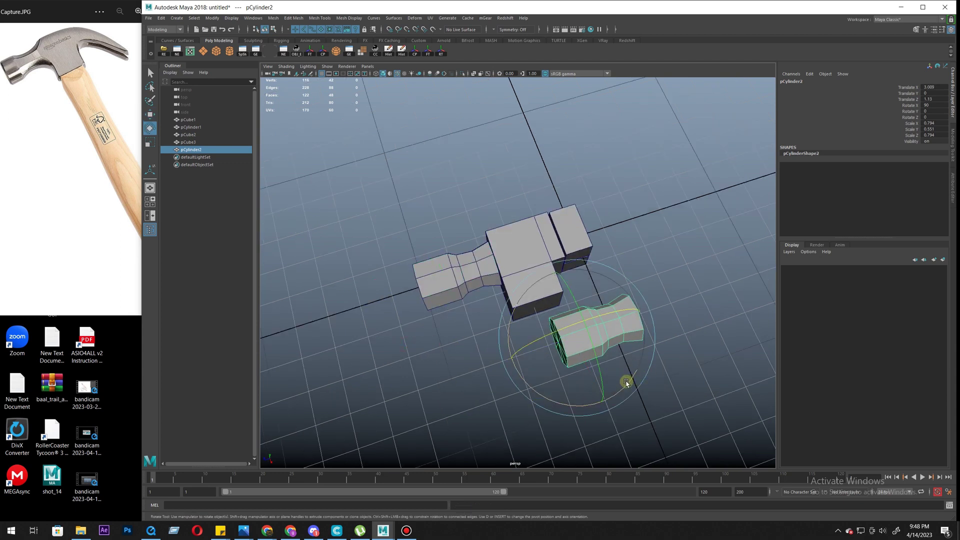
{"action": "left_click_drag", "start_coordinate": [628, 379], "coordinate": [529, 420]}
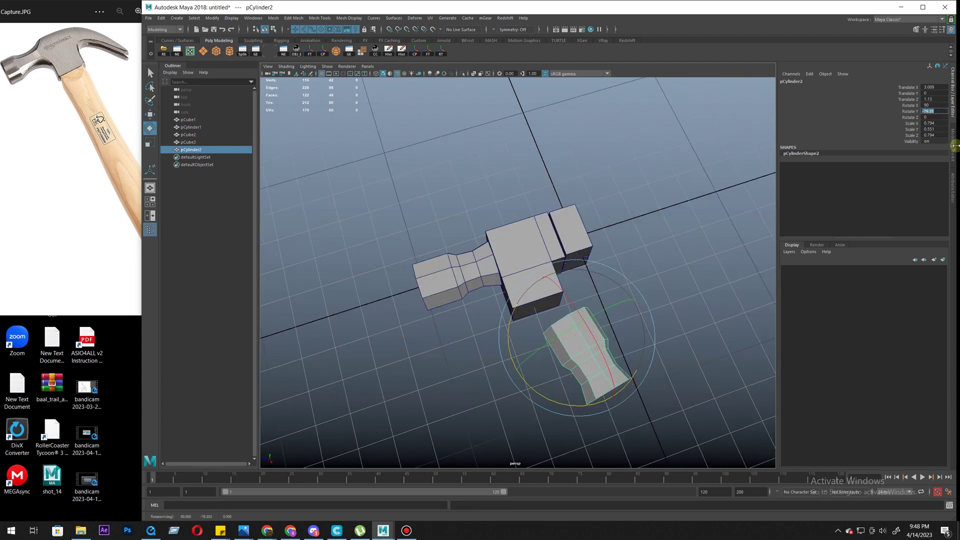
{"action": "type", "text": "90"}
{"action": "key", "text": "Return"}
{"action": "left_click_drag", "start_coordinate": [711, 289], "coordinate": [621, 336], "text": "alt"}
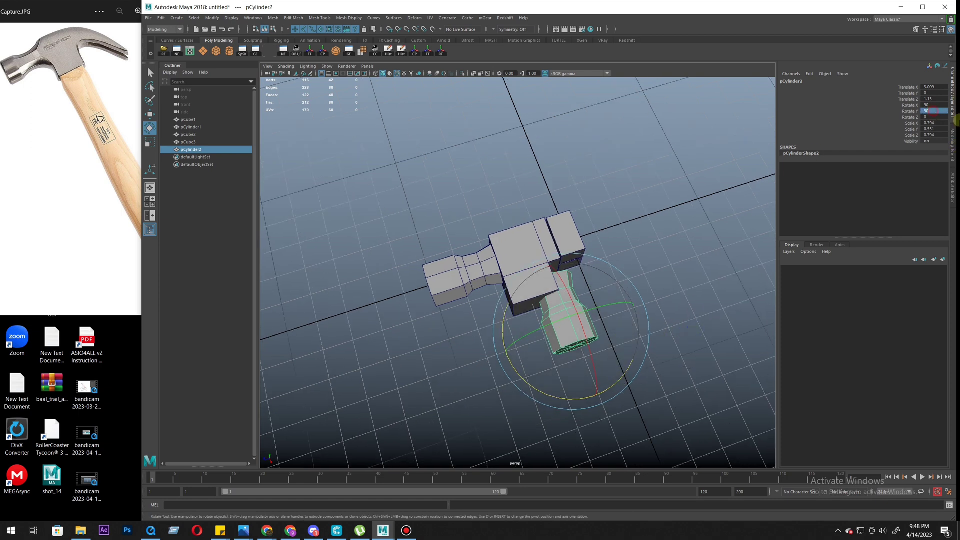
{"action": "key", "text": "Return"}
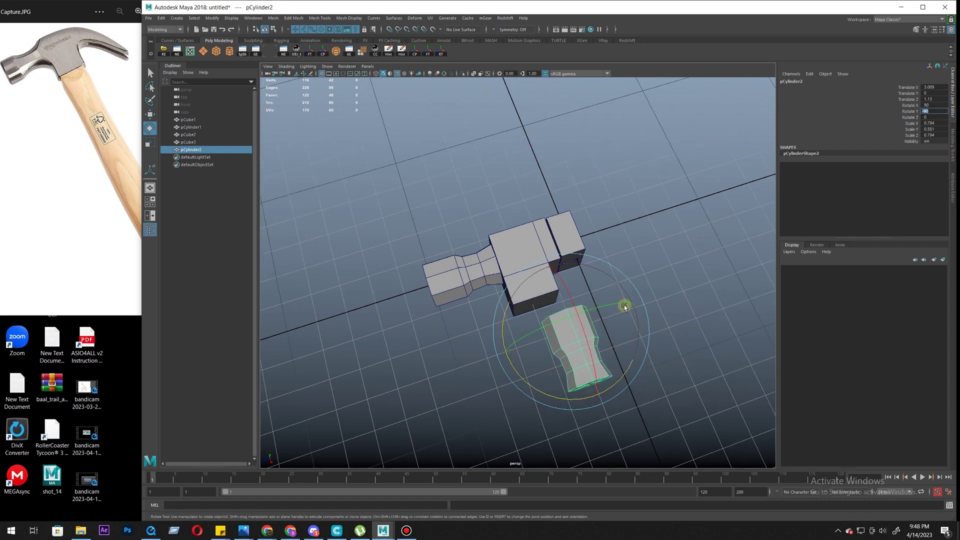
{"action": "left_click_drag", "start_coordinate": [622, 305], "coordinate": [562, 350], "text": "alt"}
Move the copy under the hammer head and scale its end vertex ring outward
{"action": "key", "text": "w"}
{"action": "mouse_move", "coordinate": [495, 394]}
{"action": "left_mouse_down"}
{"action": "mouse_move", "coordinate": [467, 381]}
{"action": "mouse_move", "coordinate": [602, 316]}
{"action": "left_mouse_up"}
{"action": "key", "text": "F9"}
{"action": "mouse_move", "coordinate": [525, 278]}
{"action": "left_mouse_down"}
{"action": "mouse_move", "coordinate": [602, 315]}
{"action": "mouse_move", "coordinate": [602, 301]}
{"action": "mouse_move", "coordinate": [695, 305]}
{"action": "left_mouse_up"}
{"action": "scroll", "coordinate": [602, 293], "scroll_direction": "up", "scroll_amount": 2}
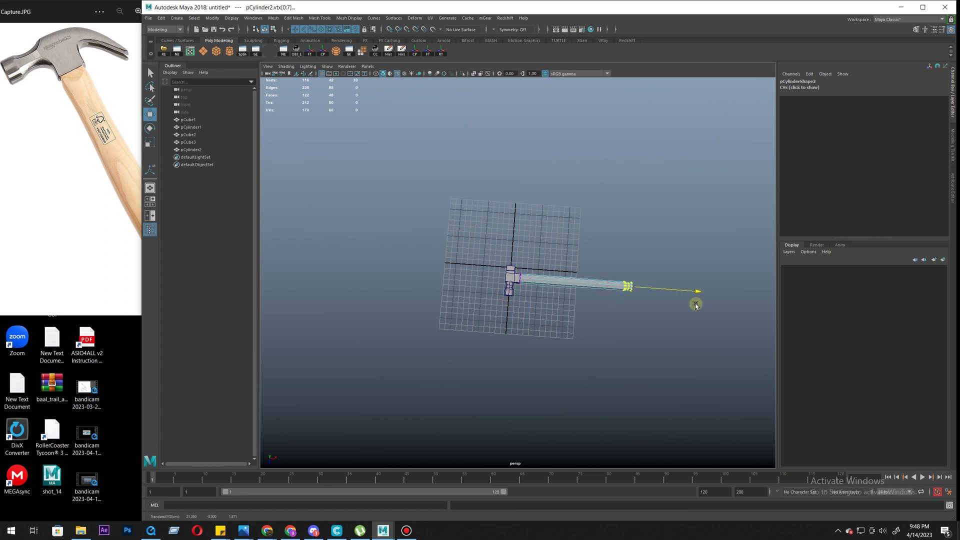
{"action": "scroll", "coordinate": [539, 327], "scroll_direction": "up", "scroll_amount": 3}
{"action": "mouse_move", "coordinate": [539, 328]}
{"action": "left_mouse_down", "text": "alt"}
{"action": "mouse_move", "coordinate": [580, 278]}
{"action": "mouse_move", "coordinate": [582, 261]}
{"action": "mouse_move", "coordinate": [502, 194]}
{"action": "left_mouse_up", "text": "alt"}
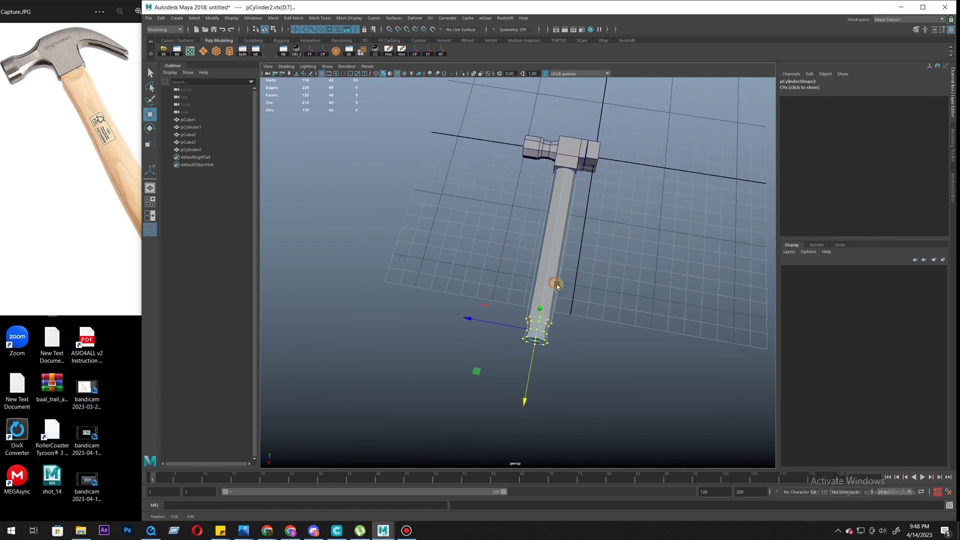
{"action": "key", "text": "F8"}
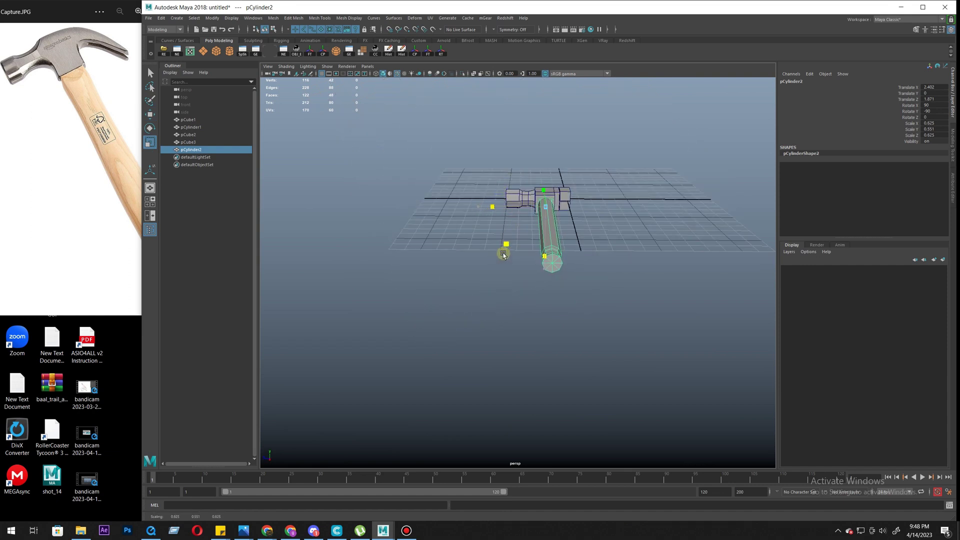
{"action": "left_click_drag", "start_coordinate": [625, 167], "coordinate": [611, 279], "text": "alt"}
{"action": "scroll", "coordinate": [691, 391], "scroll_direction": "up", "scroll_amount": 3}
{"action": "scroll", "coordinate": [492, 407], "scroll_direction": "up", "scroll_amount": 3}
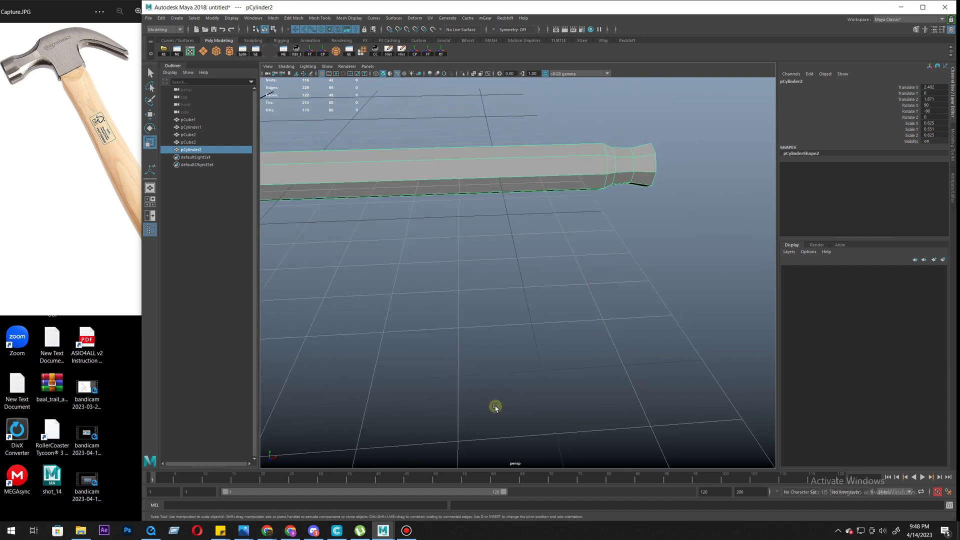
{"action": "scroll", "coordinate": [491, 403], "scroll_direction": "up", "scroll_amount": 2}
Delete the edge loop at the handle's narrowed end with Delete Edge
{"action": "key", "text": "F8"}
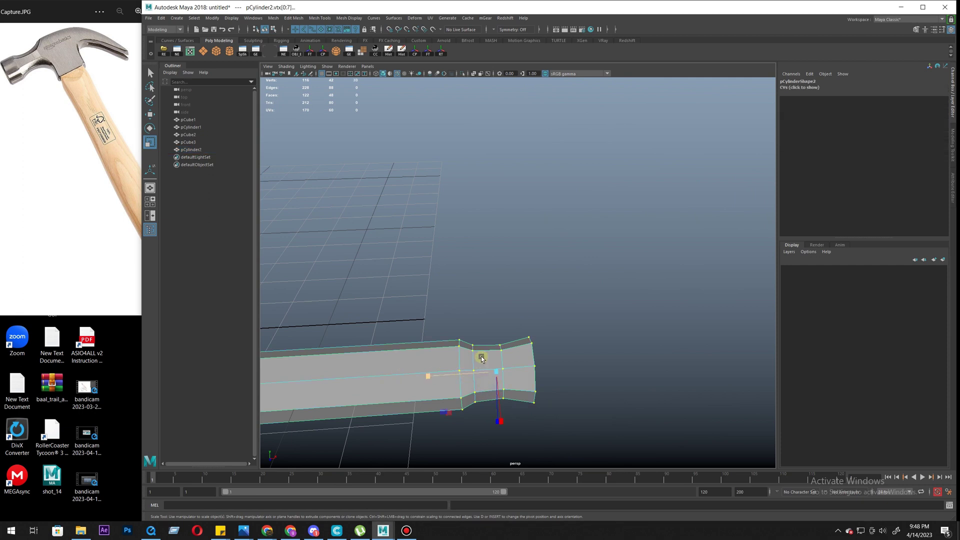
{"action": "key", "text": "F11"}
{"action": "left_click", "coordinate": [474, 367]}
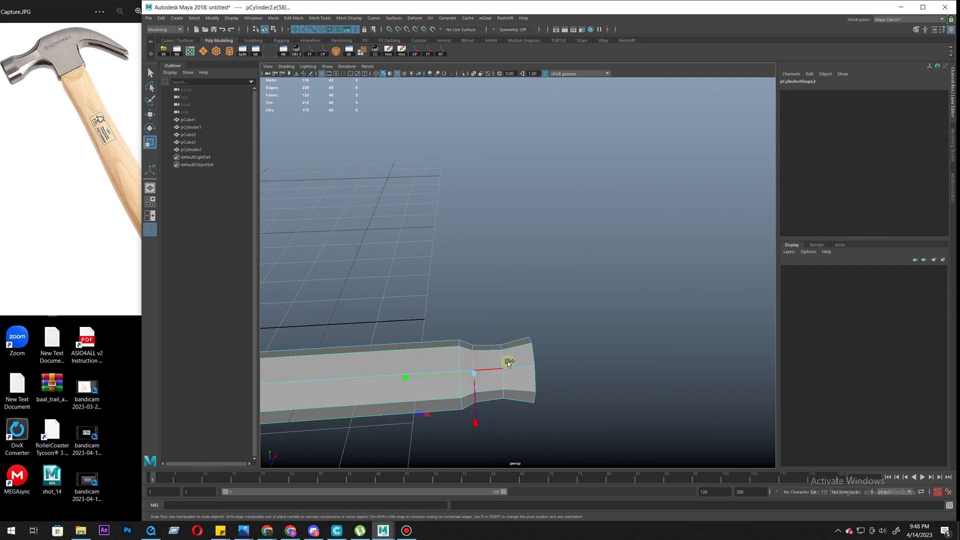
{"action": "right_click", "coordinate": [521, 288], "text": "shift"}
{"action": "left_click", "coordinate": [463, 314]}
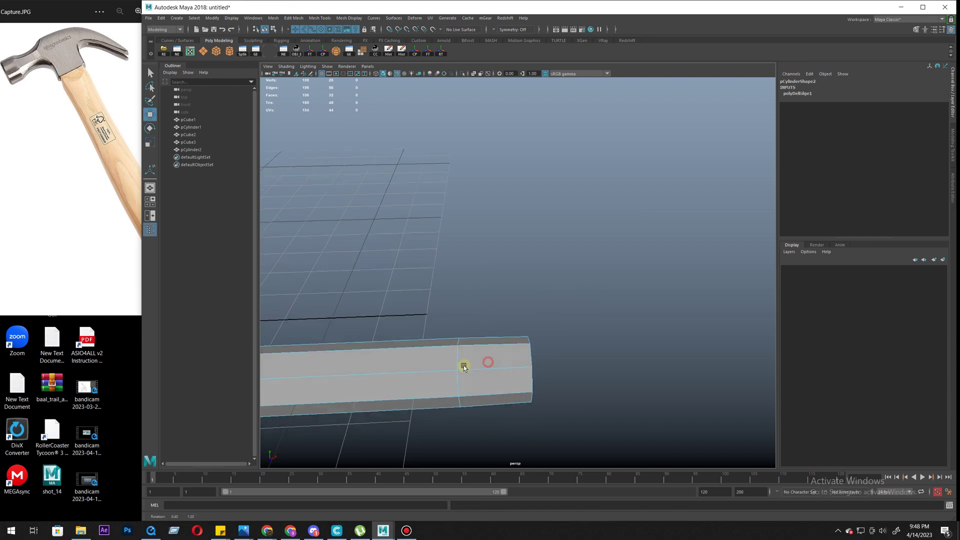
Return to object mode and select the hammer head cube, pCube1
{"action": "key", "text": "w"}
{"action": "mouse_move", "coordinate": [463, 365]}
{"action": "left_mouse_down", "text": "alt"}
{"action": "mouse_move", "coordinate": [494, 336]}
{"action": "mouse_move", "coordinate": [548, 214]}
{"action": "mouse_move", "coordinate": [563, 369]}
{"action": "mouse_move", "coordinate": [522, 300]}
{"action": "mouse_move", "coordinate": [474, 308]}
{"action": "mouse_move", "coordinate": [568, 303]}
{"action": "mouse_move", "coordinate": [450, 268]}
{"action": "mouse_move", "coordinate": [421, 280]}
{"action": "mouse_move", "coordinate": [429, 277]}
{"action": "mouse_move", "coordinate": [395, 350]}
{"action": "mouse_move", "coordinate": [508, 335]}
{"action": "mouse_move", "coordinate": [521, 354]}
{"action": "mouse_move", "coordinate": [596, 279]}
{"action": "mouse_move", "coordinate": [488, 360]}
{"action": "mouse_move", "coordinate": [595, 328]}
{"action": "mouse_move", "coordinate": [496, 377]}
{"action": "mouse_move", "coordinate": [488, 360]}
{"action": "mouse_move", "coordinate": [480, 375]}
{"action": "mouse_move", "coordinate": [470, 364]}
{"action": "mouse_move", "coordinate": [480, 315]}
{"action": "mouse_move", "coordinate": [473, 345]}
{"action": "mouse_move", "coordinate": [457, 350]}
{"action": "mouse_move", "coordinate": [511, 355]}
{"action": "mouse_move", "coordinate": [533, 268]}
{"action": "left_mouse_up", "text": "alt"}
{"action": "key", "text": "F8"}
{"action": "left_click", "coordinate": [488, 360]}
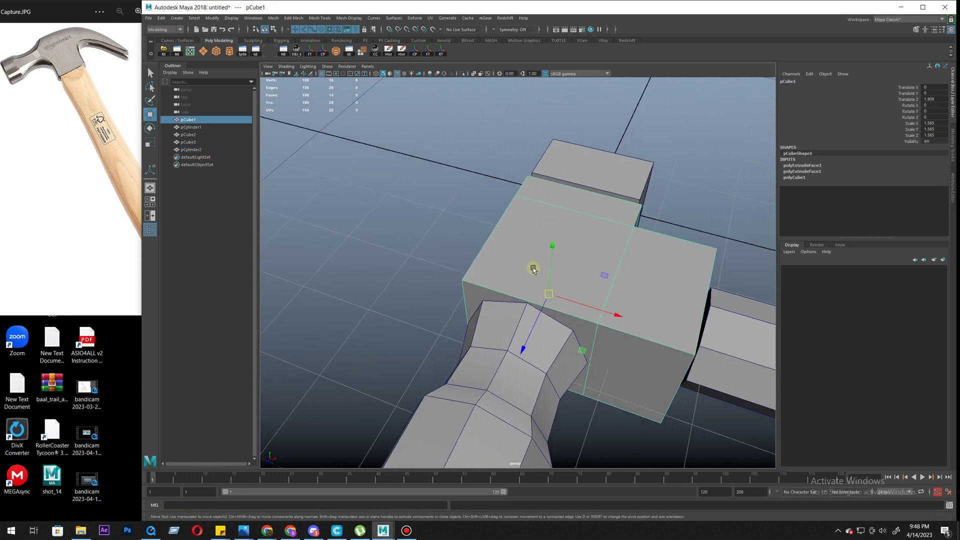
{"action": "left_click", "coordinate": [488, 358], "text": "shift"}
{"action": "mouse_move", "coordinate": [488, 359]}
{"action": "left_mouse_down", "text": "alt"}
{"action": "mouse_move", "coordinate": [497, 386]}
{"action": "mouse_move", "coordinate": [515, 353]}
{"action": "mouse_move", "coordinate": [483, 229]}
{"action": "left_mouse_up", "text": "alt"}
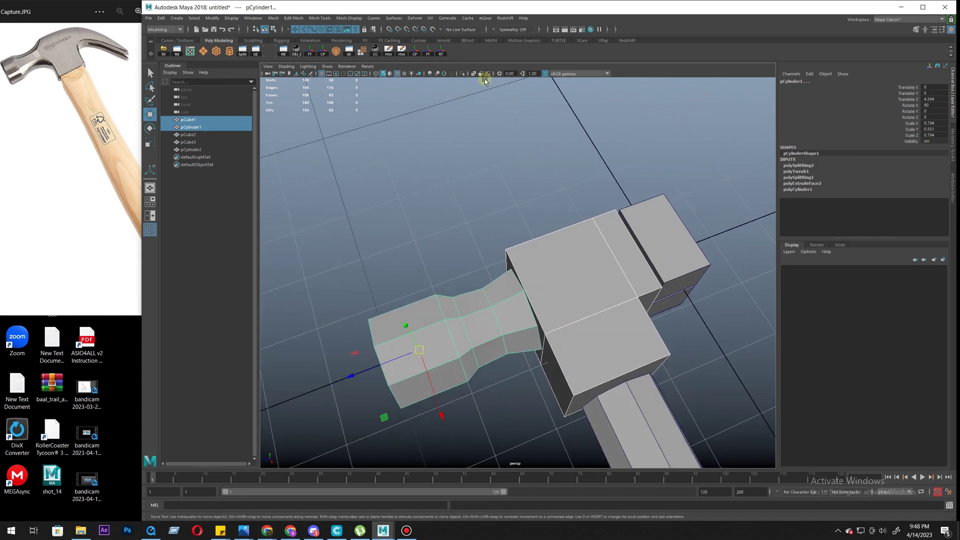
{"action": "mouse_move", "coordinate": [483, 289]}
{"action": "left_mouse_down", "text": "alt"}
{"action": "mouse_move", "coordinate": [503, 299]}
{"action": "mouse_move", "coordinate": [466, 85]}
{"action": "left_mouse_up", "text": "alt"}
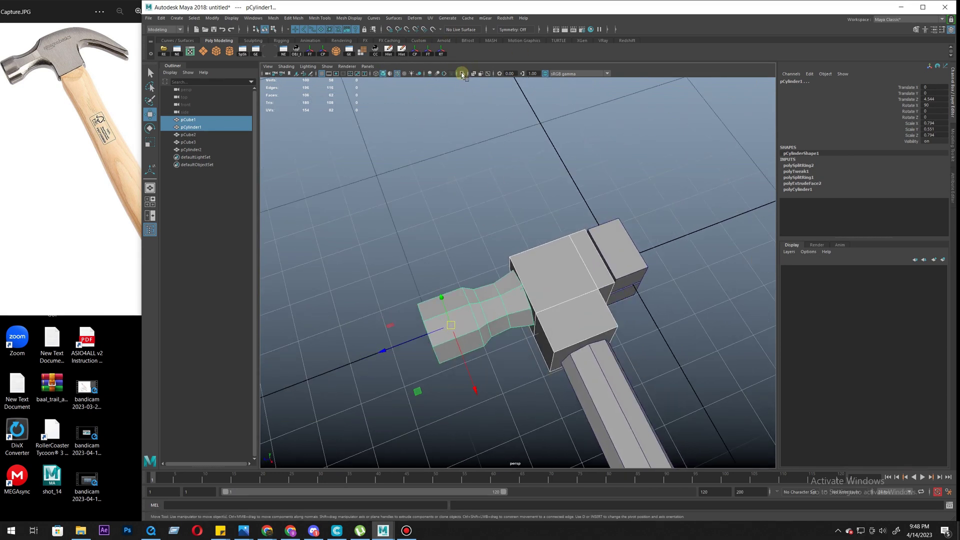
{"action": "left_click", "coordinate": [462, 72]}
{"action": "key", "text": "f"}
{"action": "mouse_move", "coordinate": [526, 326]}
{"action": "left_mouse_down", "text": "alt"}
{"action": "mouse_move", "coordinate": [491, 318]}
{"action": "mouse_move", "coordinate": [542, 303]}
{"action": "mouse_move", "coordinate": [532, 304]}
{"action": "left_mouse_up", "text": "alt"}
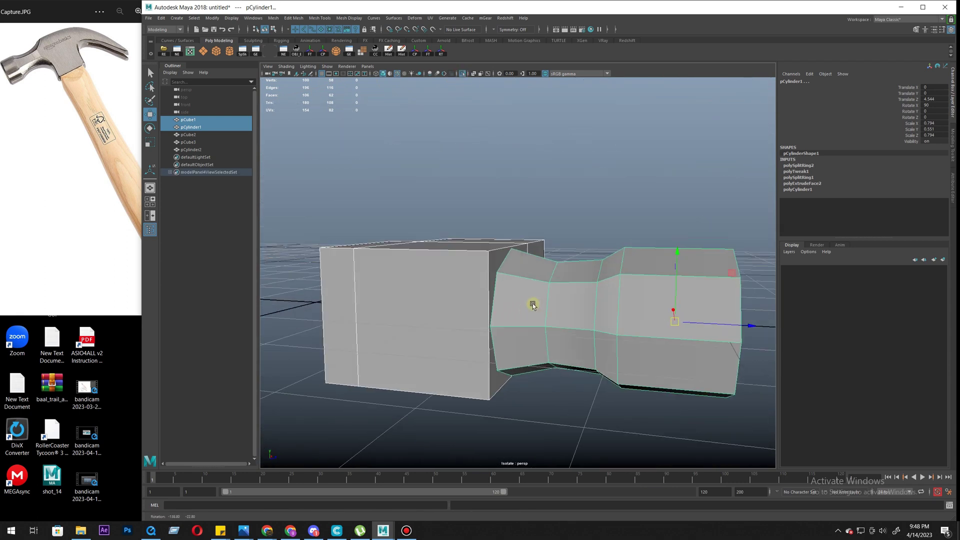
{"action": "left_click", "coordinate": [542, 341]}
{"action": "left_click", "coordinate": [464, 74]}
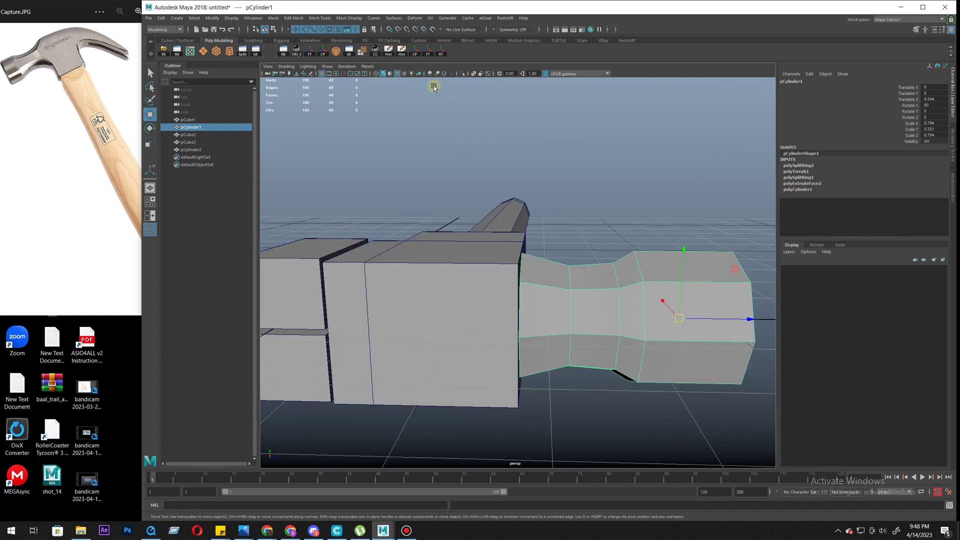